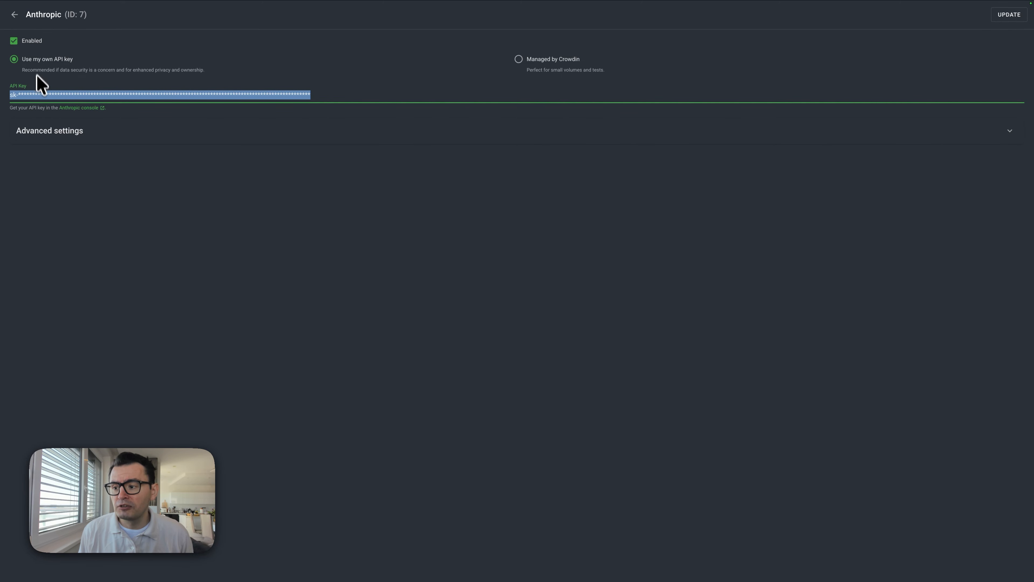
- Save the enabled Anthropic provider configured to use its own API key
{"action": "left_click", "coordinate": [1009, 16]}
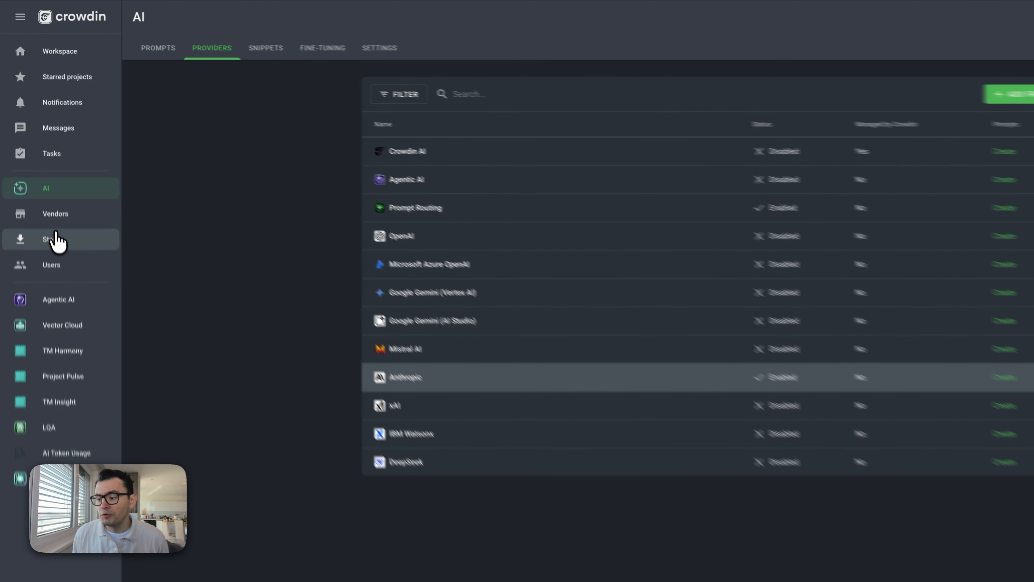
- Search the Store's applications for "cop" and open the Crowdin Copilot listing
{"action": "left_click", "coordinate": [57, 240]}
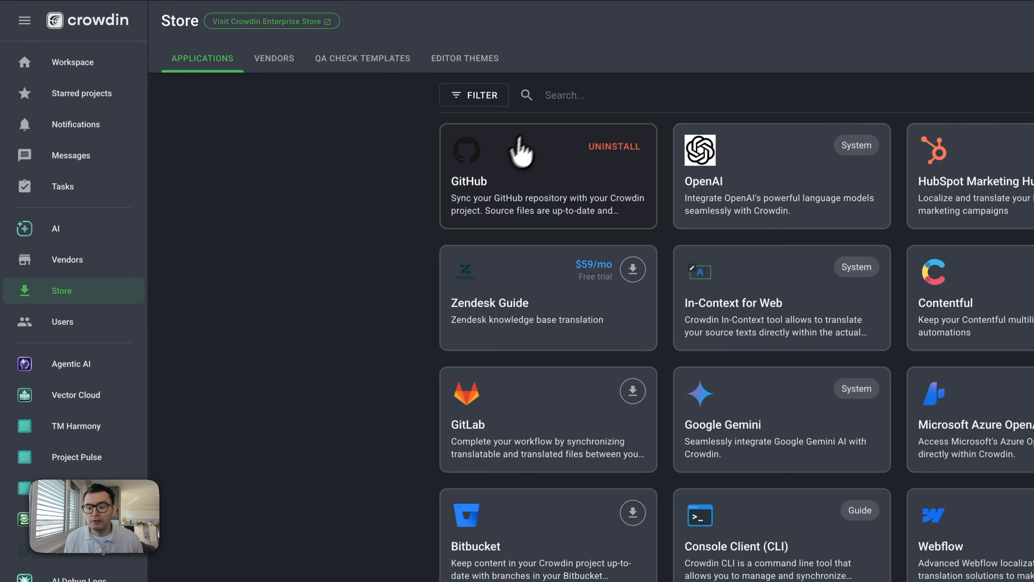
{"action": "left_click", "coordinate": [456, 83]}
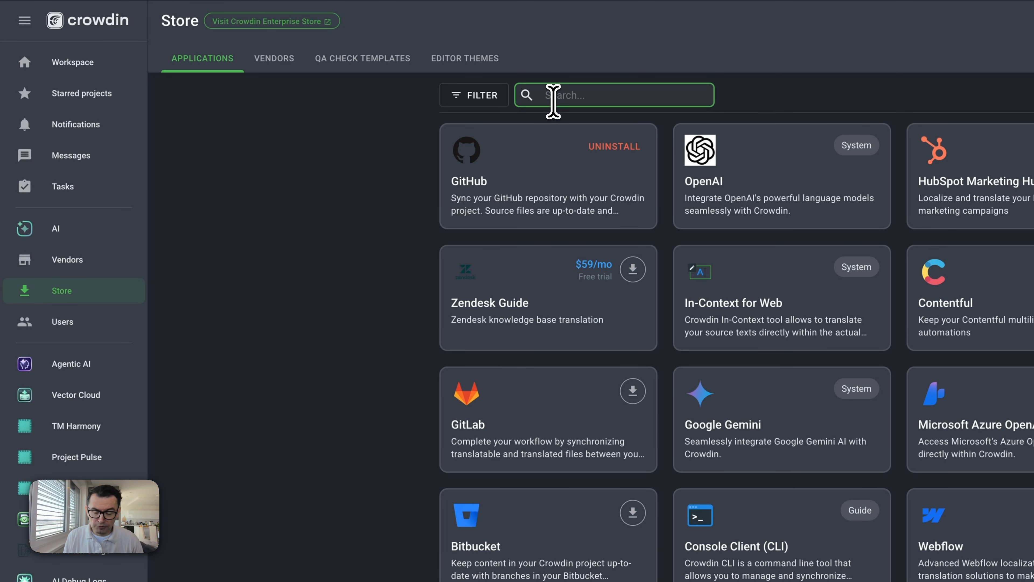
{"action": "type", "text": "pilot"}
{"action": "key", "text": "BackSpace"}
{"action": "key", "text": "BackSpace"}
{"action": "key", "text": "BackSpace"}
{"action": "key", "text": "BackSpace"}
{"action": "key", "text": "BackSpace"}
{"action": "type", "text": "c"}
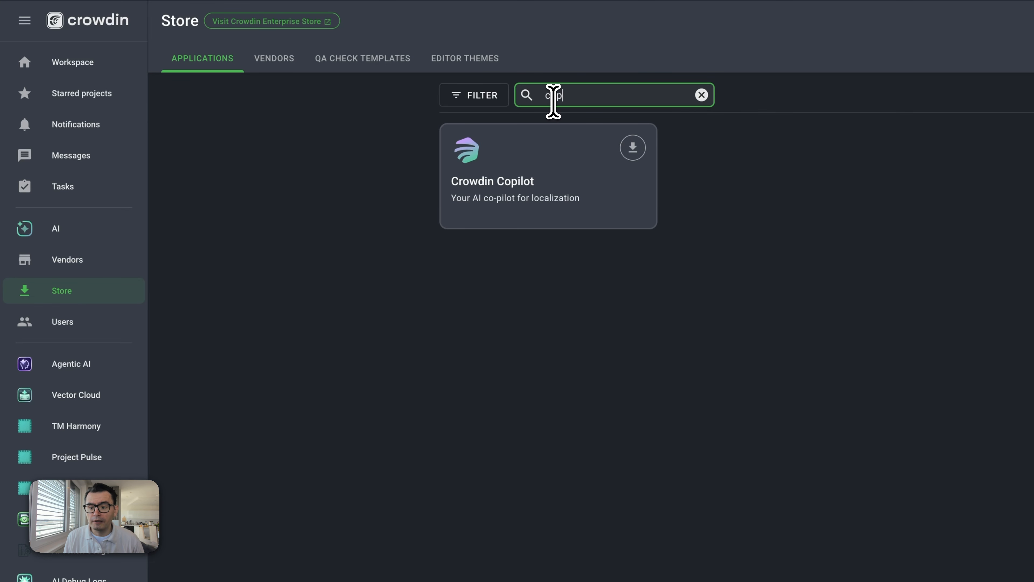
{"action": "type", "text": "op"}
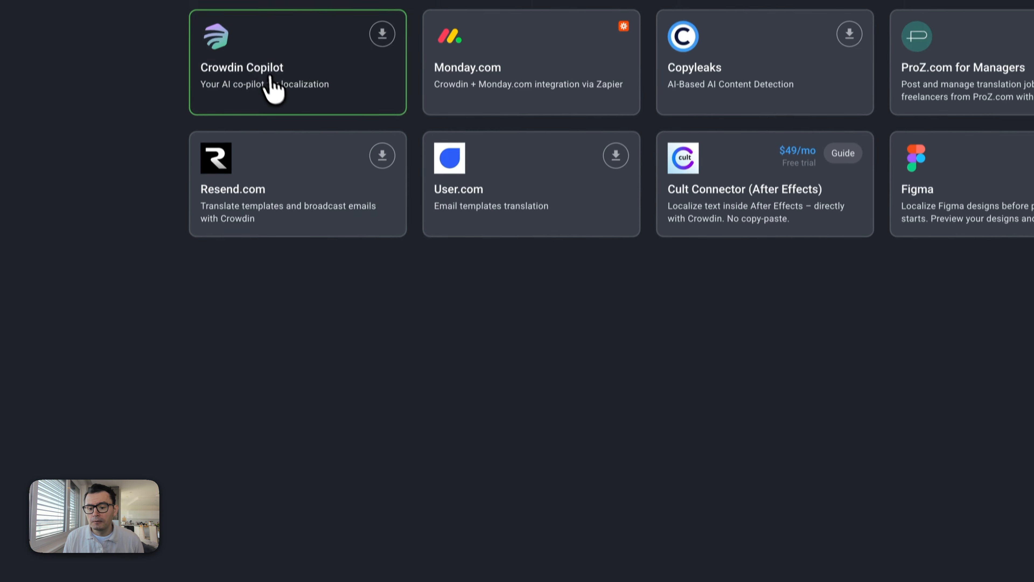
{"action": "left_click", "coordinate": [272, 86]}
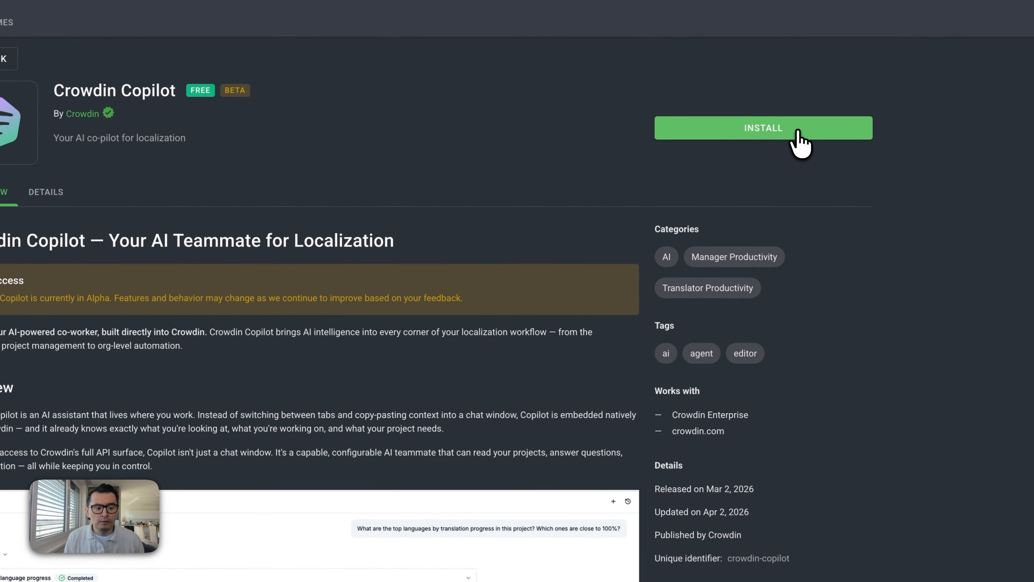
- Install Crowdin Copilot with access for all project members in every location and for all projects
{"action": "left_click", "coordinate": [797, 134]}
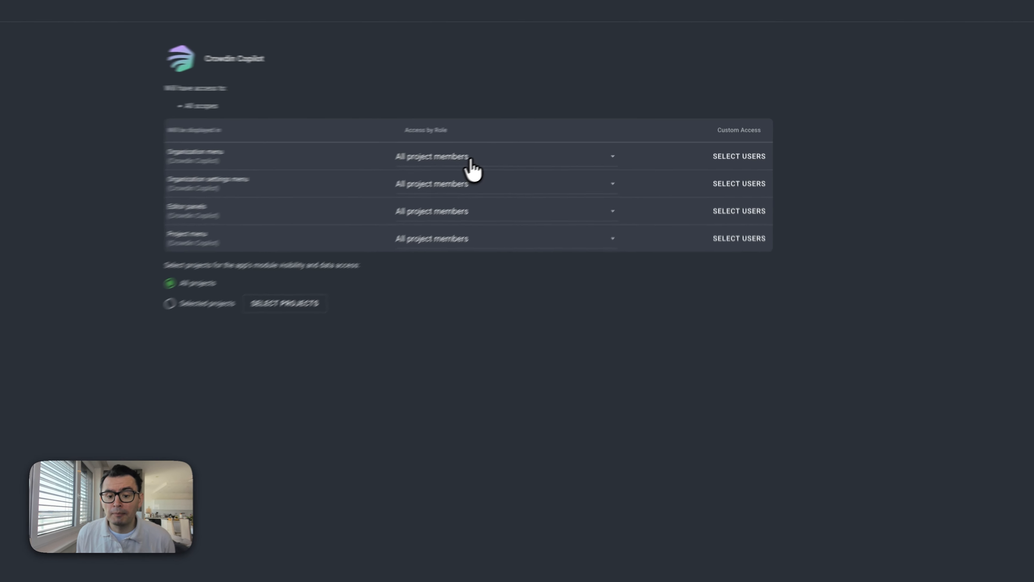
{"action": "left_click", "coordinate": [514, 137]}
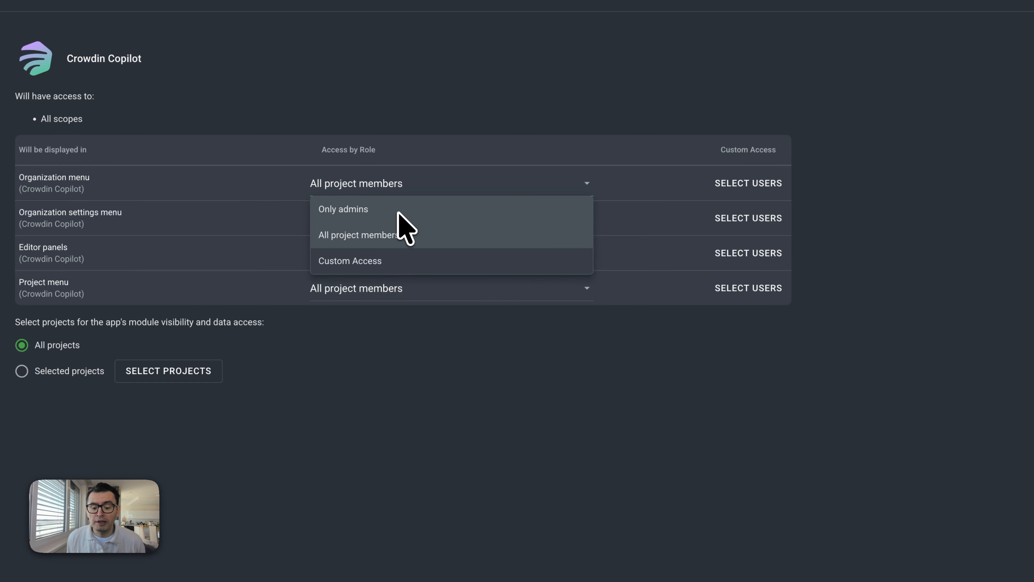
{"action": "left_click", "coordinate": [393, 359]}
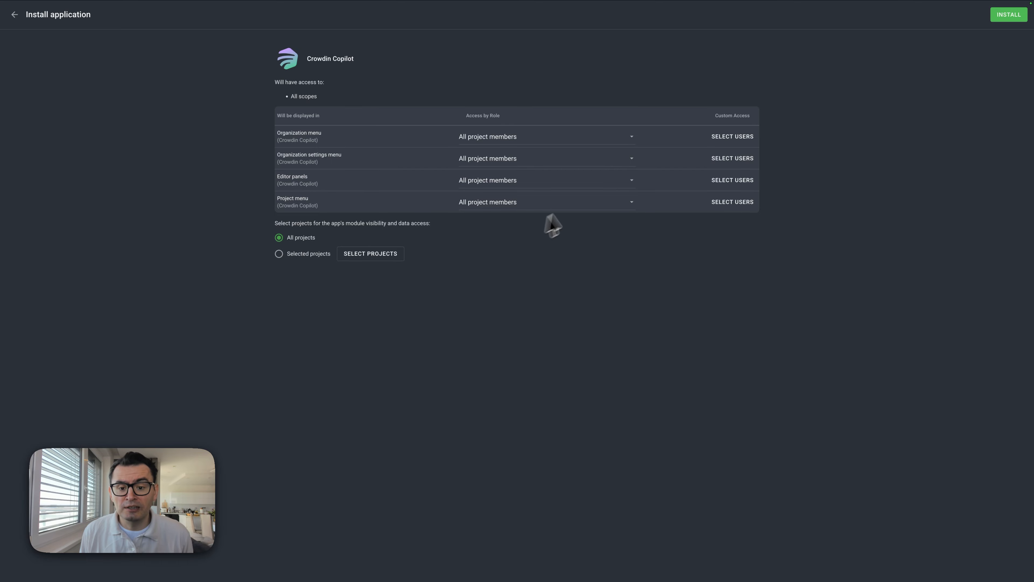
{"action": "left_click", "coordinate": [1004, 16]}
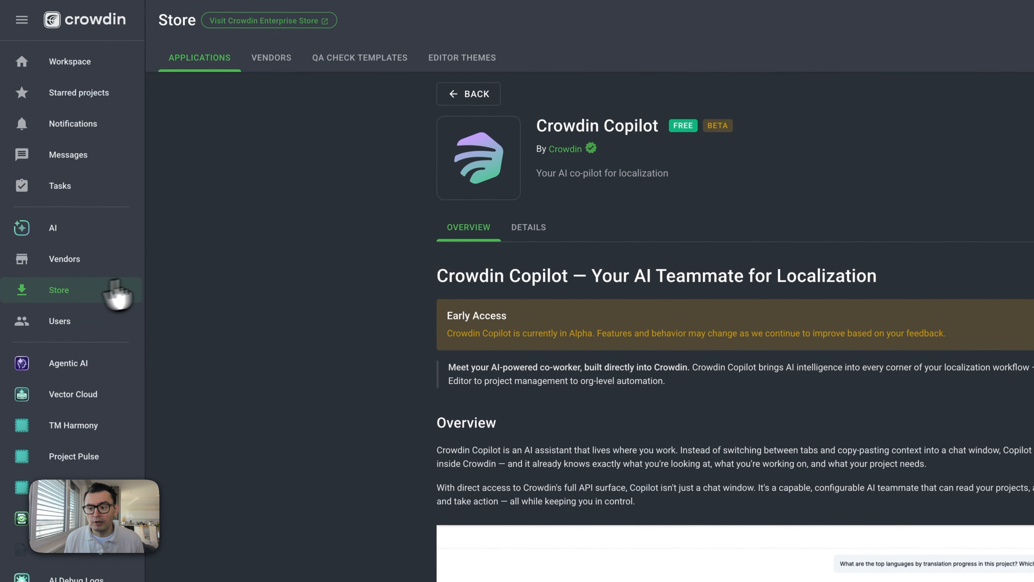
- Return to the Store's application list, search for "ai pi" and open the AI Pipeline listing
{"action": "left_click", "coordinate": [464, 94]}
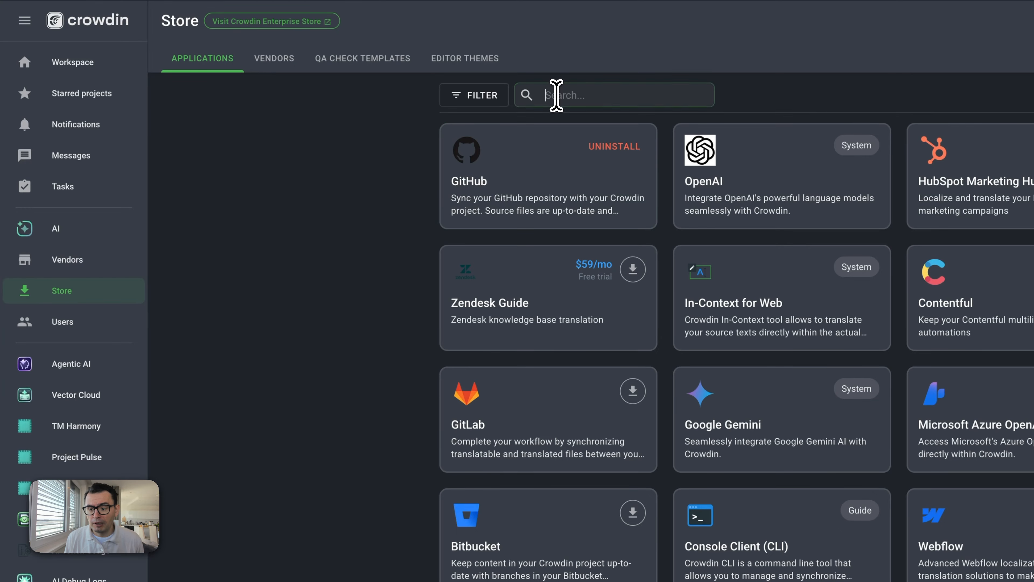
{"action": "left_click", "coordinate": [556, 96]}
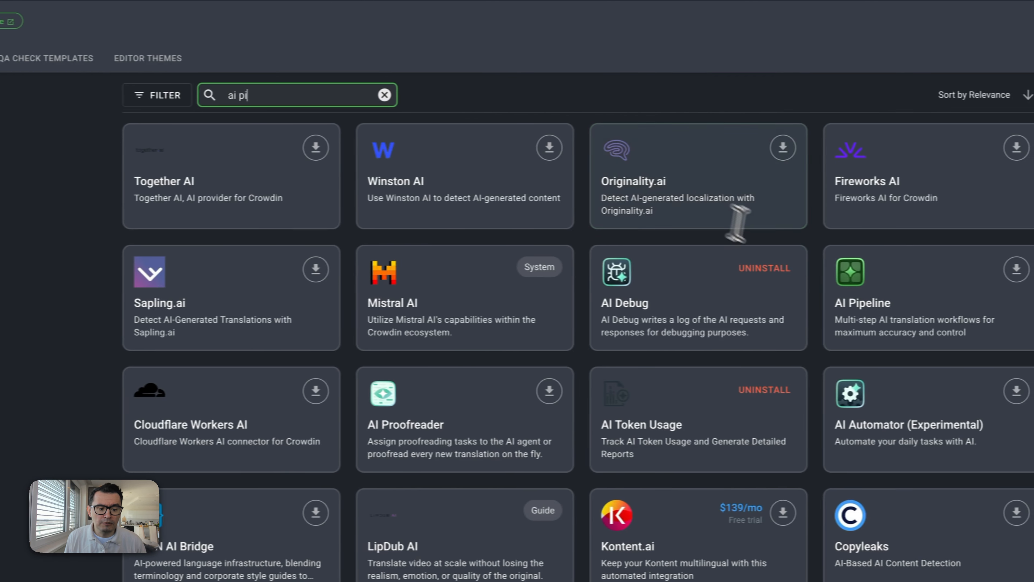
{"action": "left_click", "coordinate": [853, 272]}
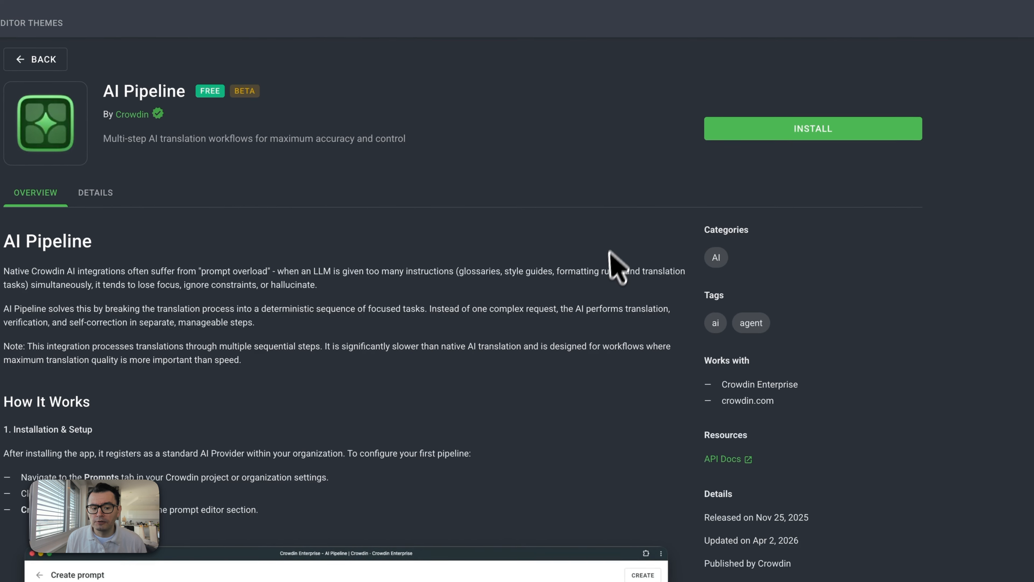
- Install AI Pipeline for all projects, choosing the role access for its editor panels
{"action": "left_click", "coordinate": [769, 137]}
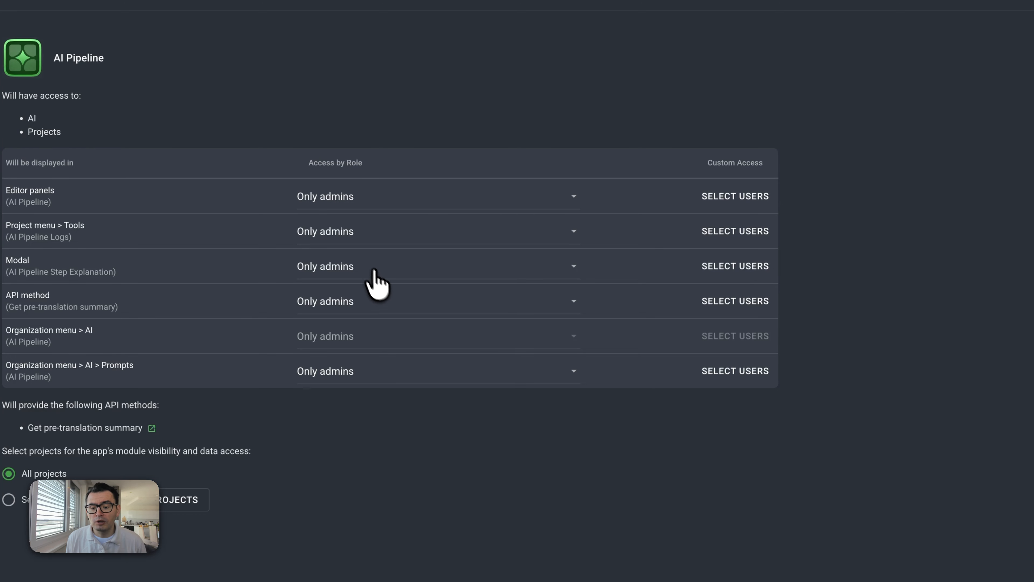
{"action": "left_click", "coordinate": [330, 197]}
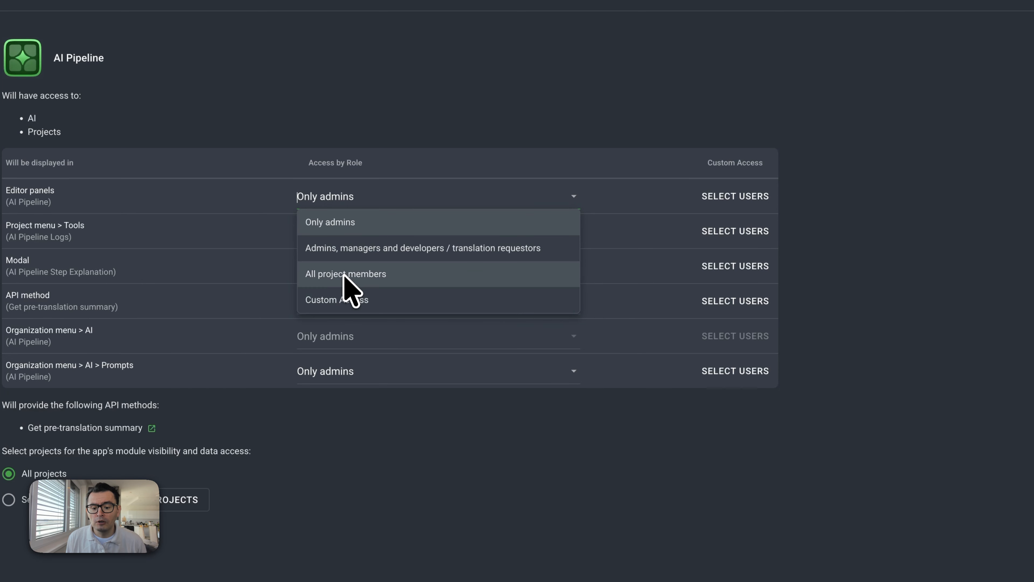
{"action": "left_click", "coordinate": [366, 227]}
{"action": "left_click", "coordinate": [1022, 9]}
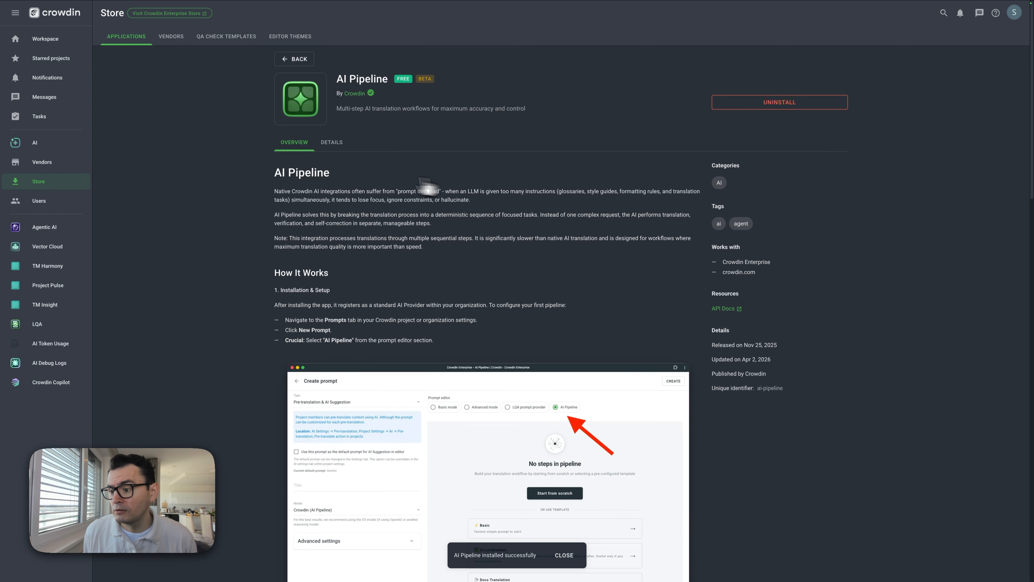
- Start a new prompt in the organization's AI section and set its prompt editor to AI Pipeline
{"action": "left_click", "coordinate": [35, 142]}
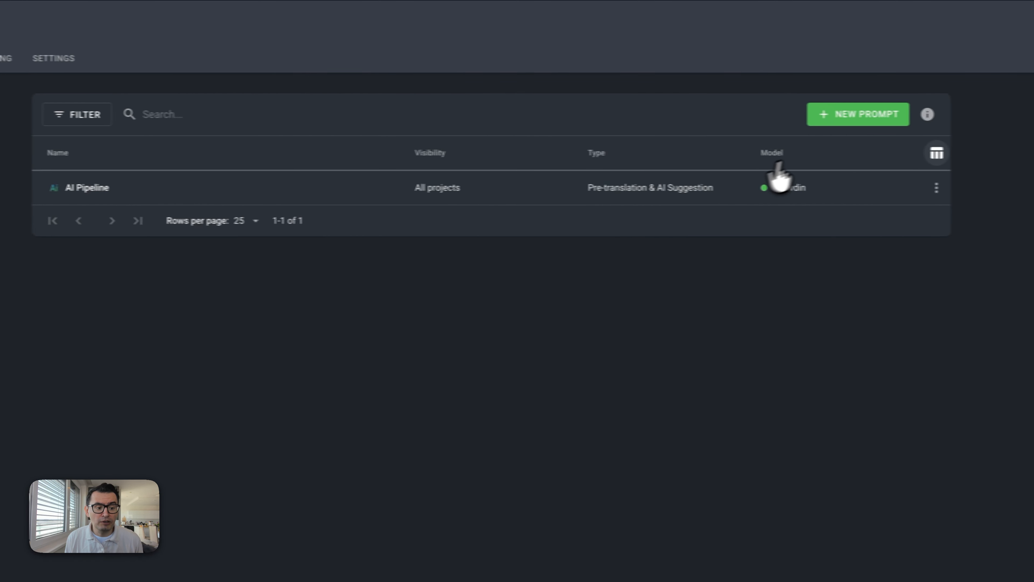
{"action": "left_click", "coordinate": [859, 115]}
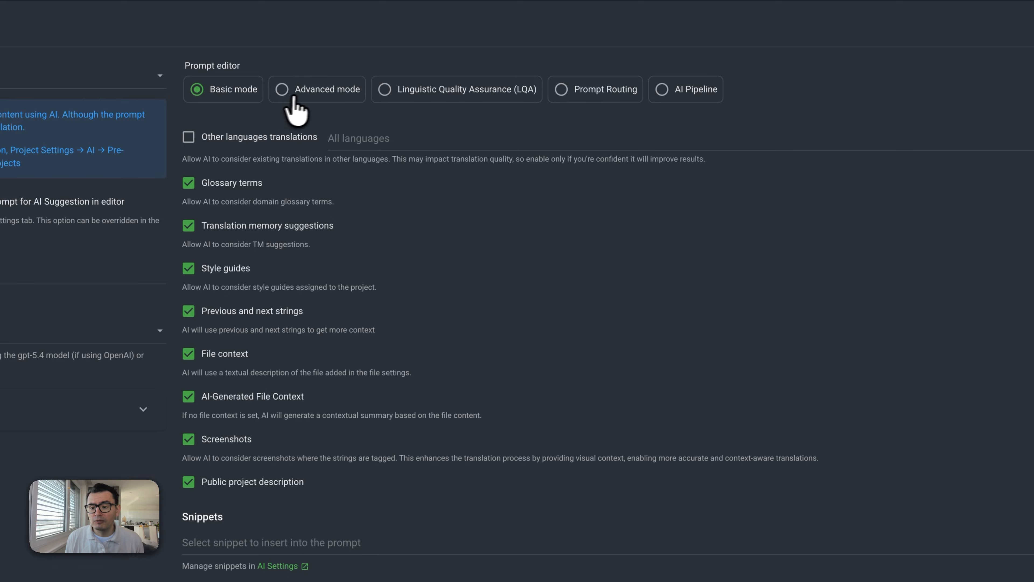
{"action": "left_click", "coordinate": [270, 93]}
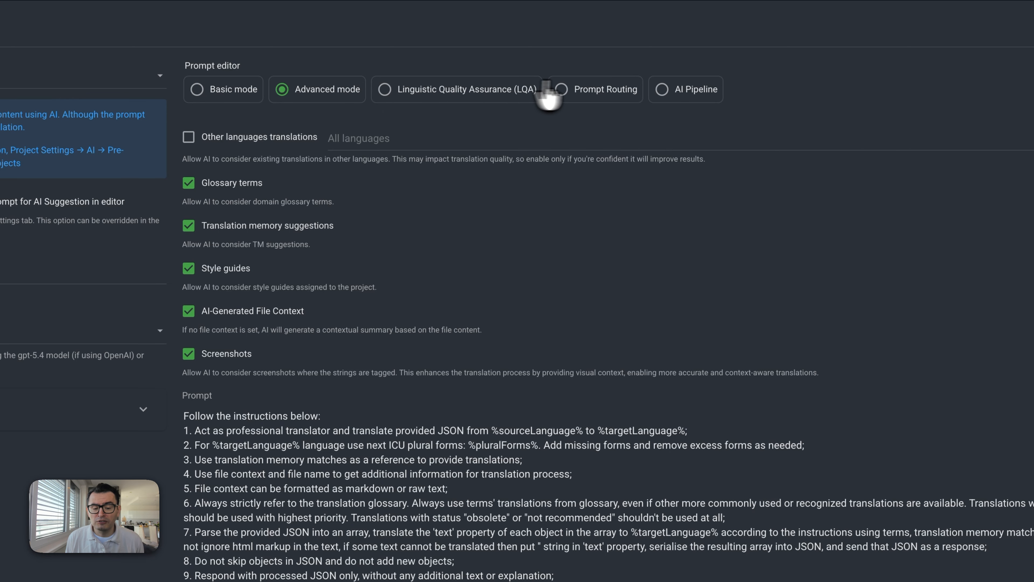
{"action": "left_click", "coordinate": [646, 88]}
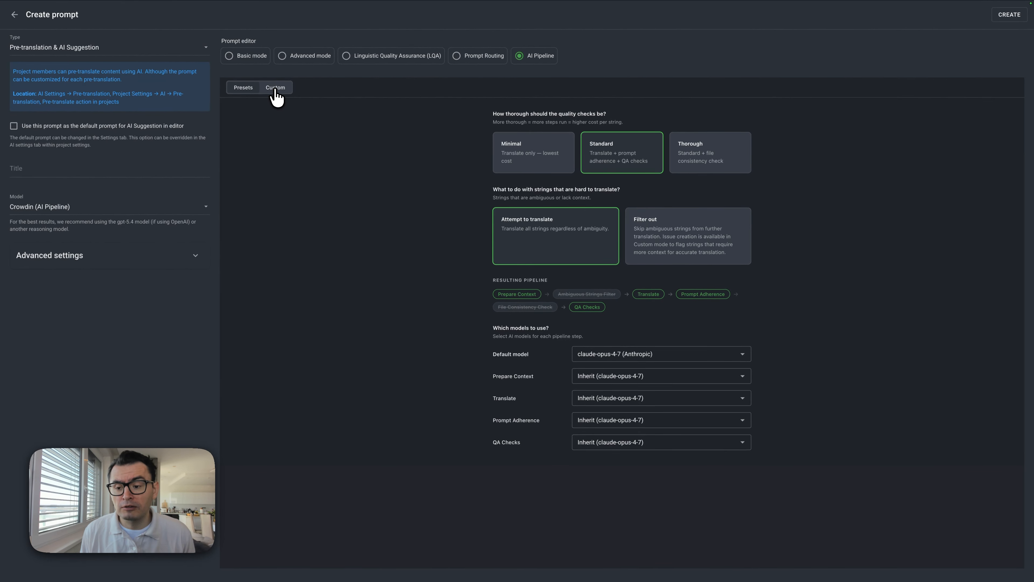
- Examine the pipeline's step sequence in Custom mode and return to Presets, replacing the current configuration
{"action": "left_click", "coordinate": [275, 89]}
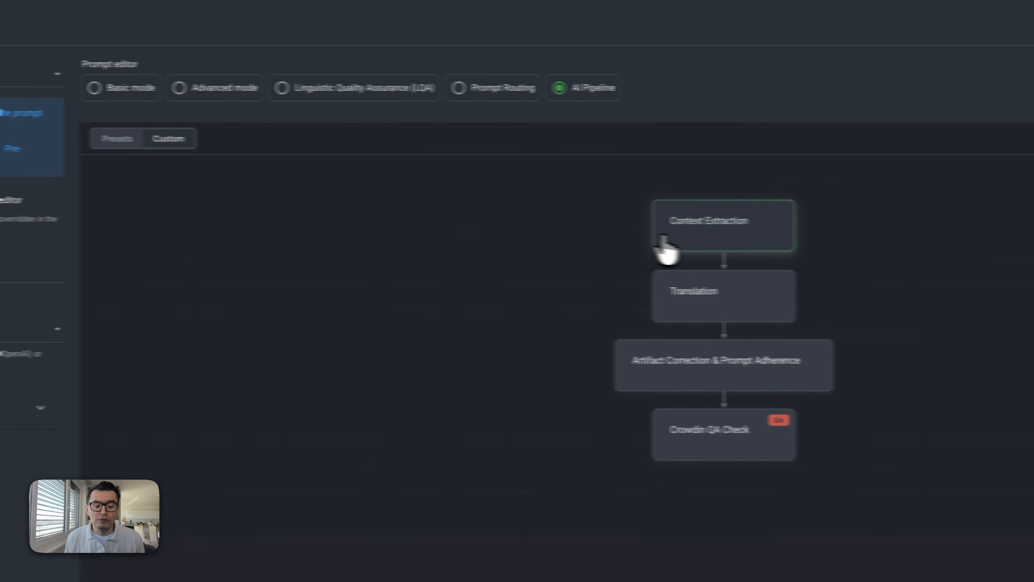
{"action": "mouse_move", "coordinate": [754, 247]}
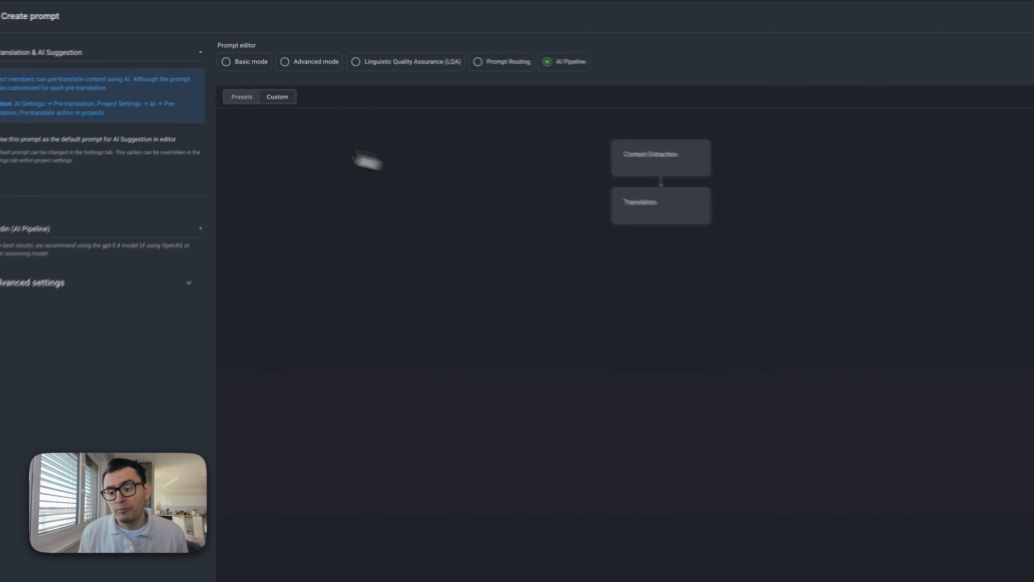
{"action": "left_click", "coordinate": [241, 95]}
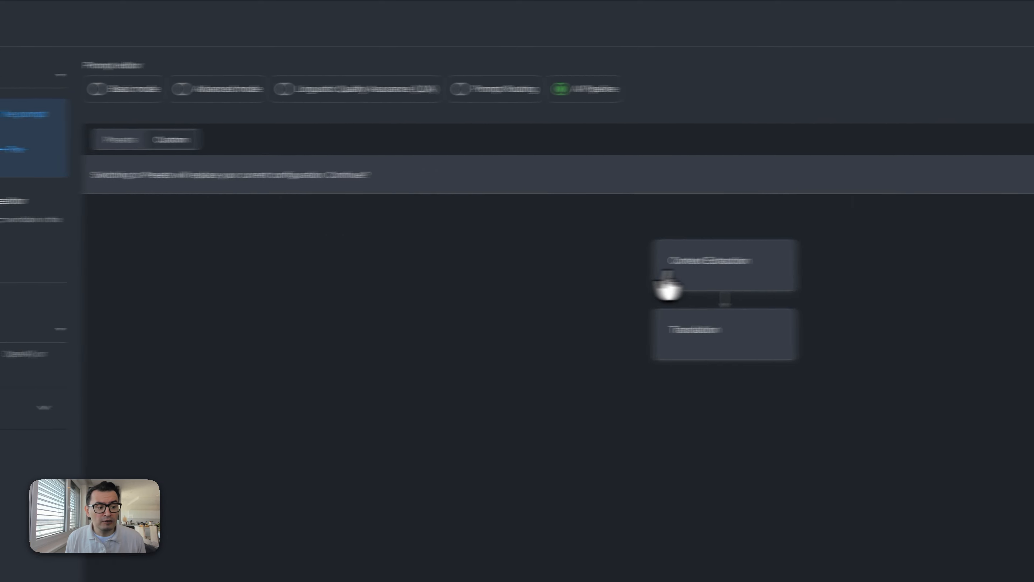
{"action": "left_click", "coordinate": [1022, 179]}
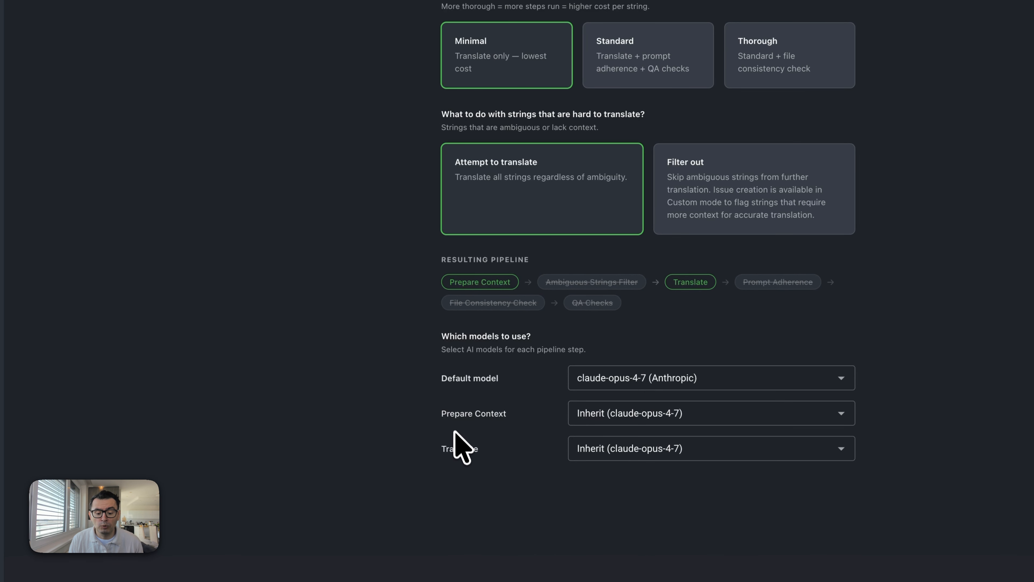
- Try the Standard quality checks for the pipeline, and set their thoroughness to Thorough
{"action": "left_click_drag", "start_coordinate": [446, 430], "coordinate": [577, 480]}
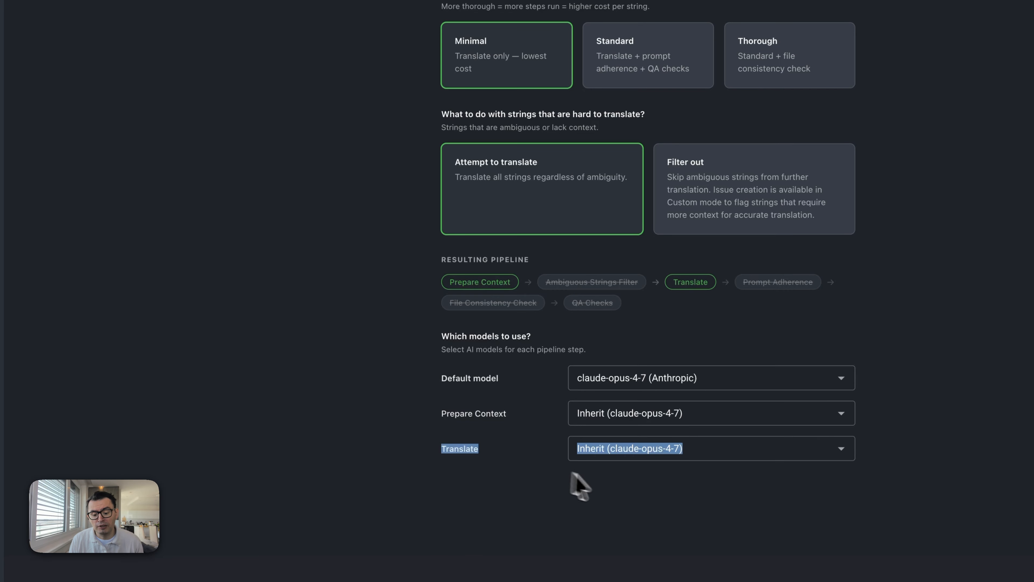
{"action": "left_click", "coordinate": [522, 503]}
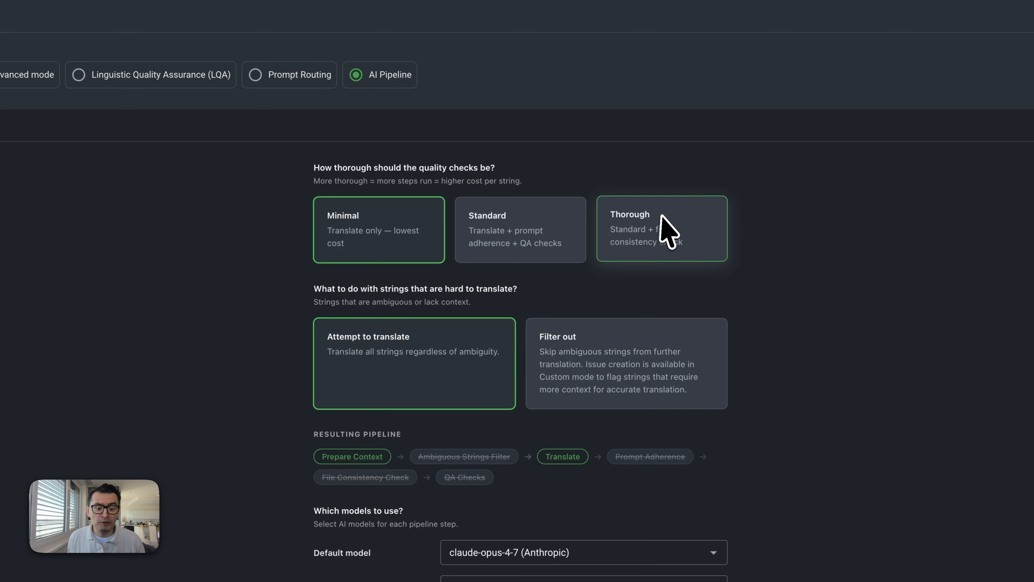
{"action": "left_click", "coordinate": [554, 238]}
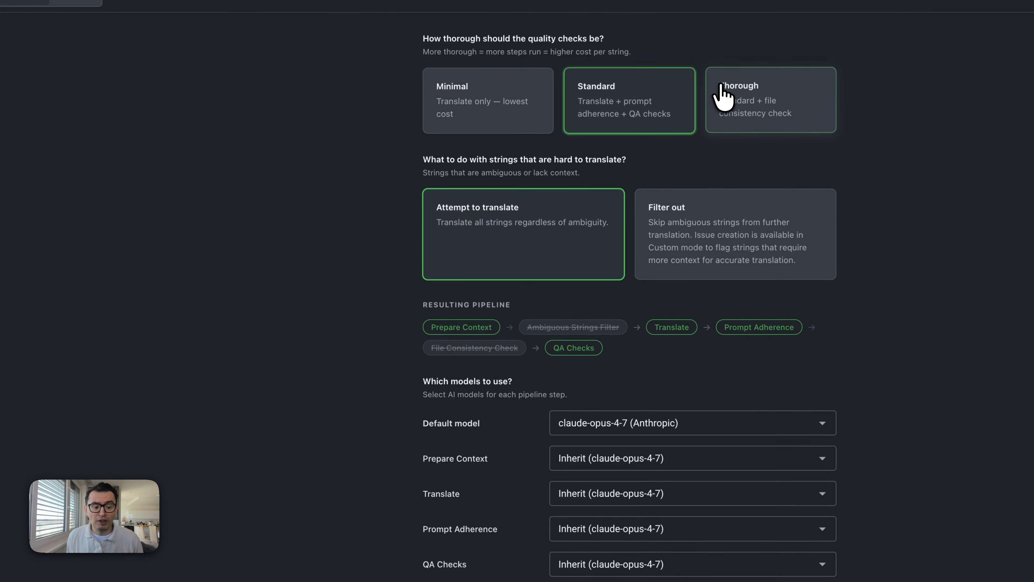
{"action": "left_click", "coordinate": [722, 95]}
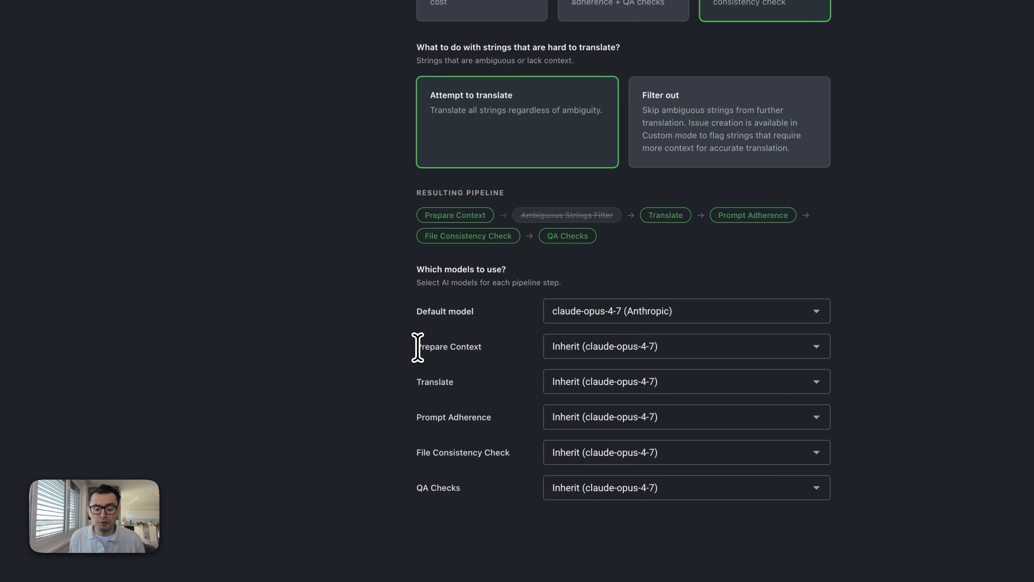
- Examine the pipeline steps listed for model selection, from Prepare Context through QA Checks
{"action": "left_click_drag", "start_coordinate": [418, 347], "coordinate": [489, 350]}
{"action": "left_click_drag", "start_coordinate": [412, 384], "coordinate": [523, 402]}
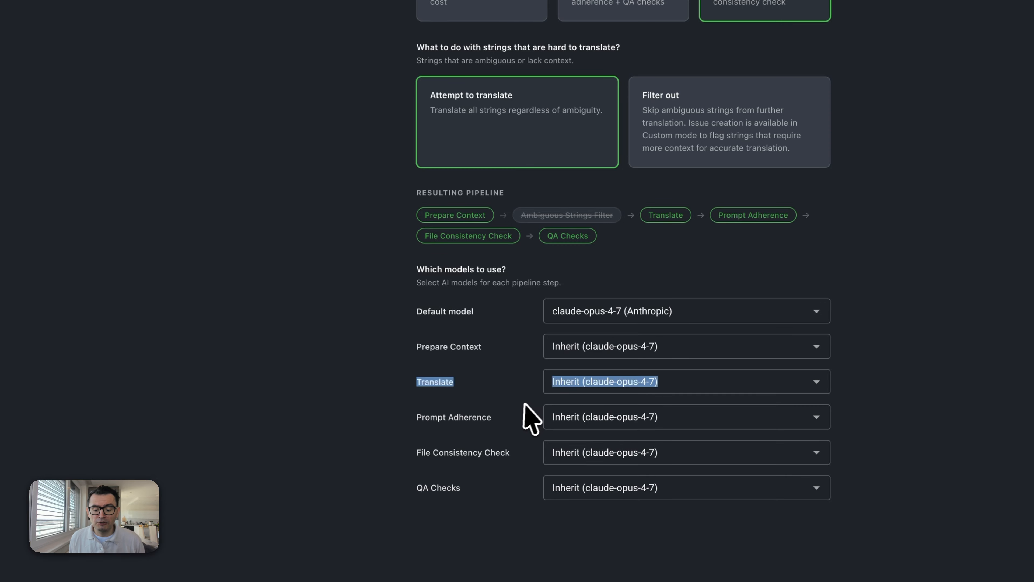
{"action": "left_click", "coordinate": [421, 441]}
{"action": "left_click_drag", "start_coordinate": [415, 420], "coordinate": [510, 464]}
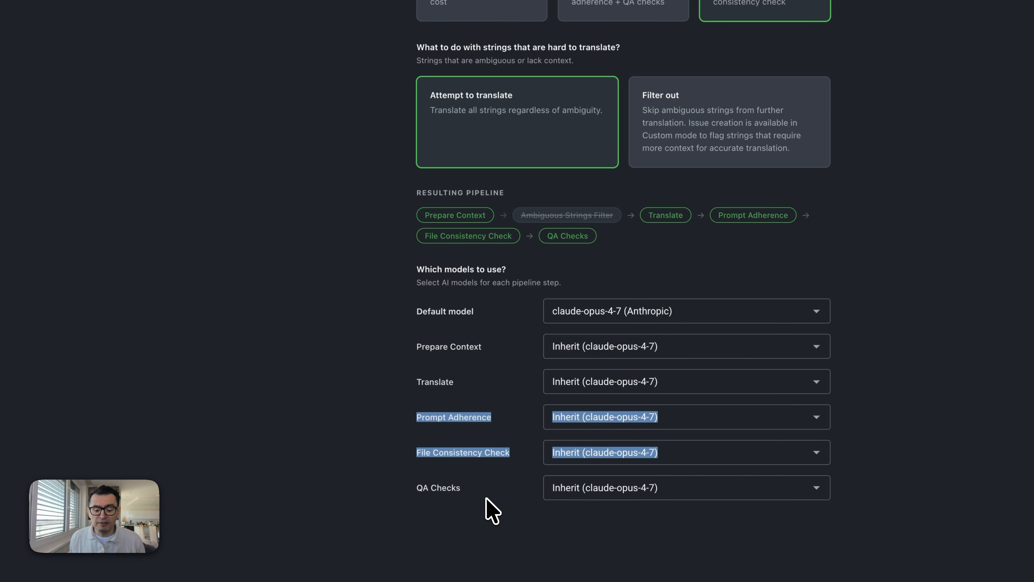
{"action": "left_click", "coordinate": [484, 497]}
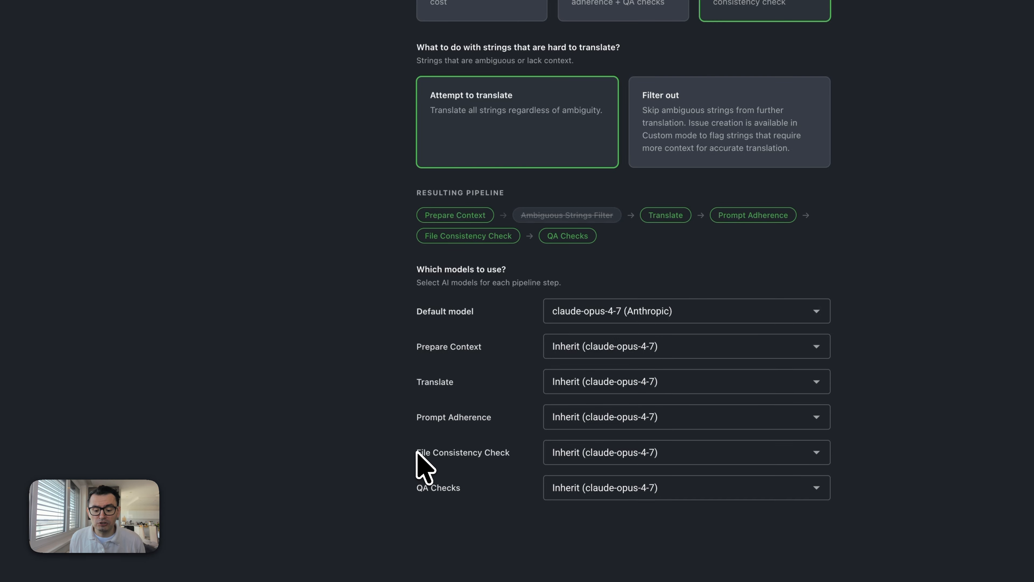
{"action": "left_click_drag", "start_coordinate": [416, 454], "coordinate": [513, 457]}
{"action": "left_click", "coordinate": [480, 486]}
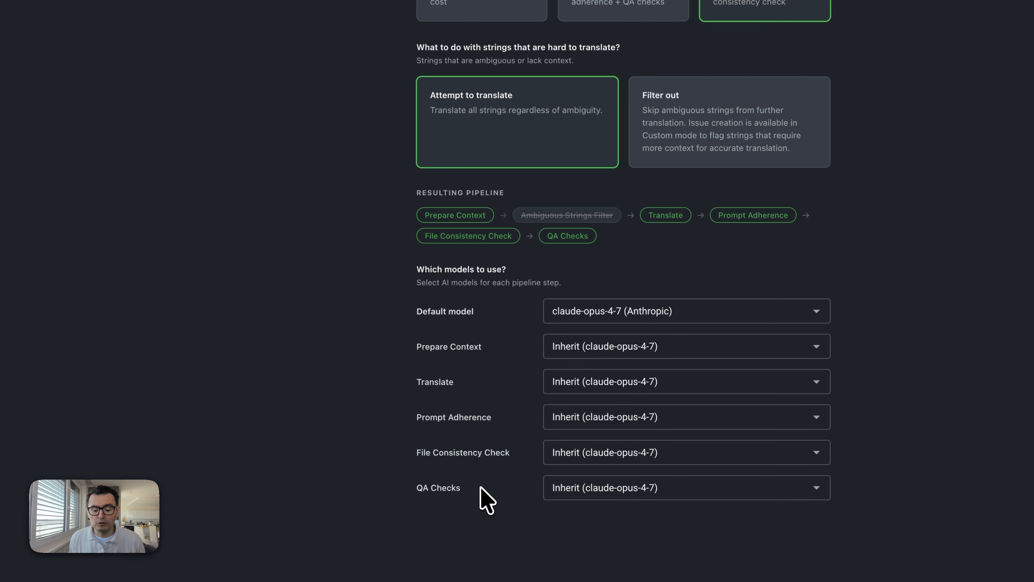
{"action": "left_click_drag", "start_coordinate": [408, 486], "coordinate": [475, 486]}
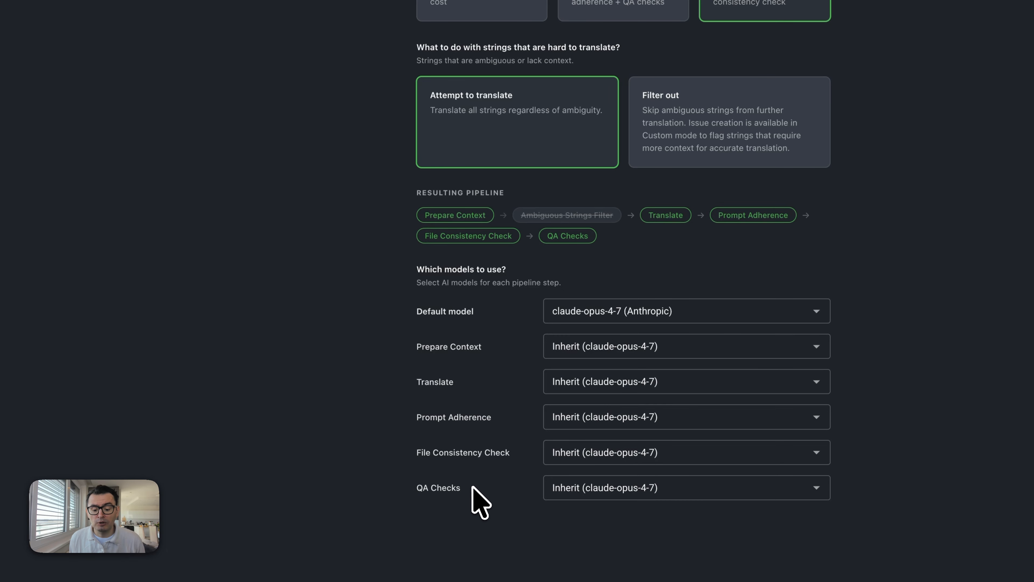
- Try Filter out for strings that are hard to translate, and restore Attempt to translate
{"action": "left_click", "coordinate": [667, 180]}
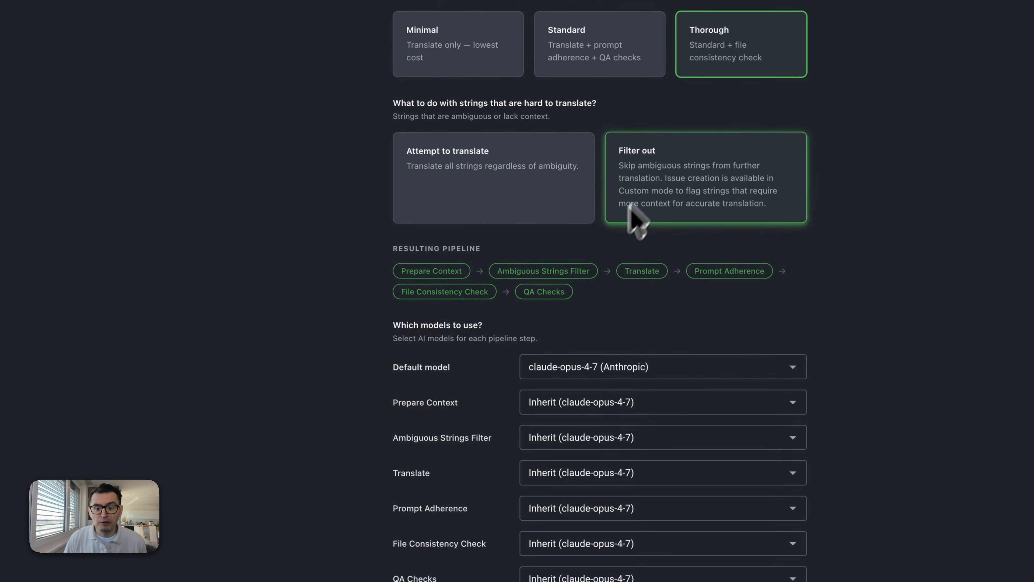
{"action": "left_click", "coordinate": [546, 184]}
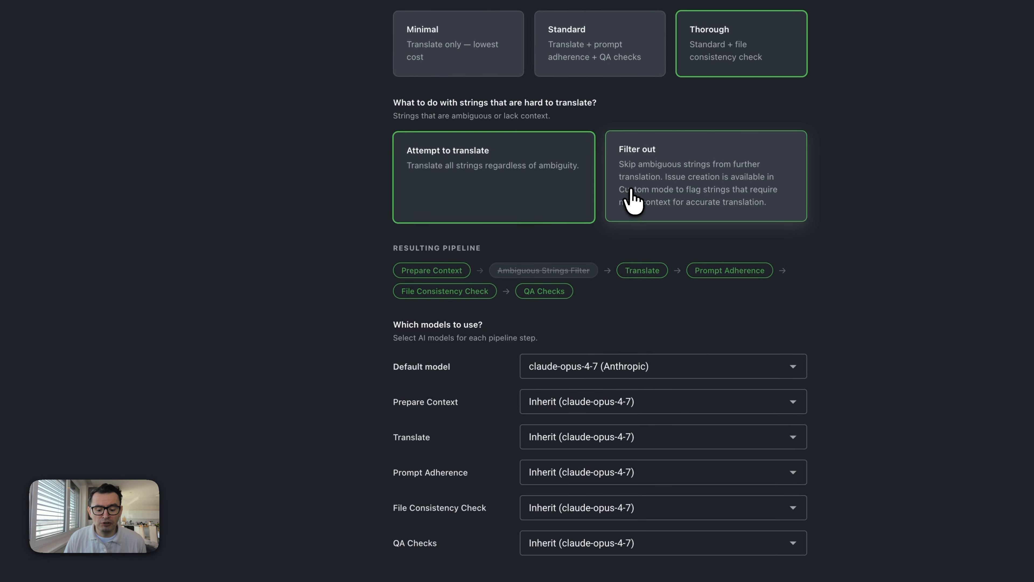
- Set hard-to-translate strings to Filter out and the pipeline's quality checks to Minimal
{"action": "left_click", "coordinate": [635, 196]}
{"action": "triple_click", "coordinate": [408, 438]}
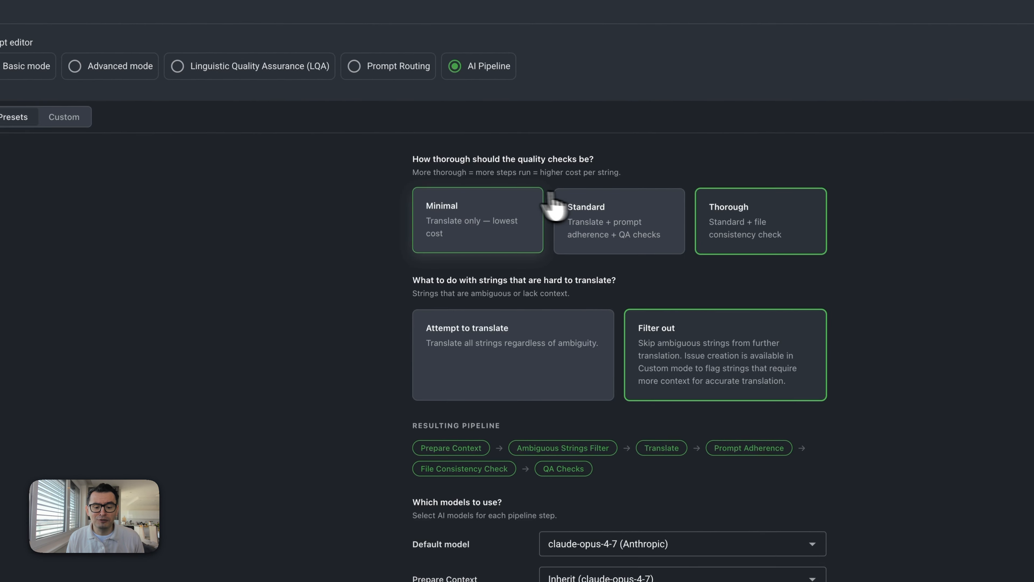
{"action": "left_click", "coordinate": [477, 210]}
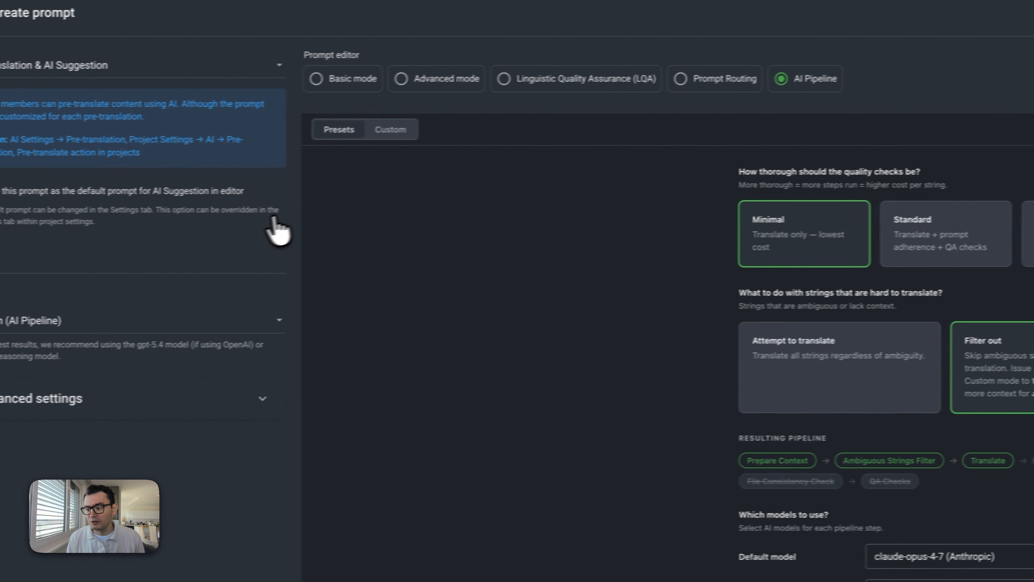
- Title the prompt "Minimal - filter out" and create it
{"action": "left_click", "coordinate": [38, 264]}
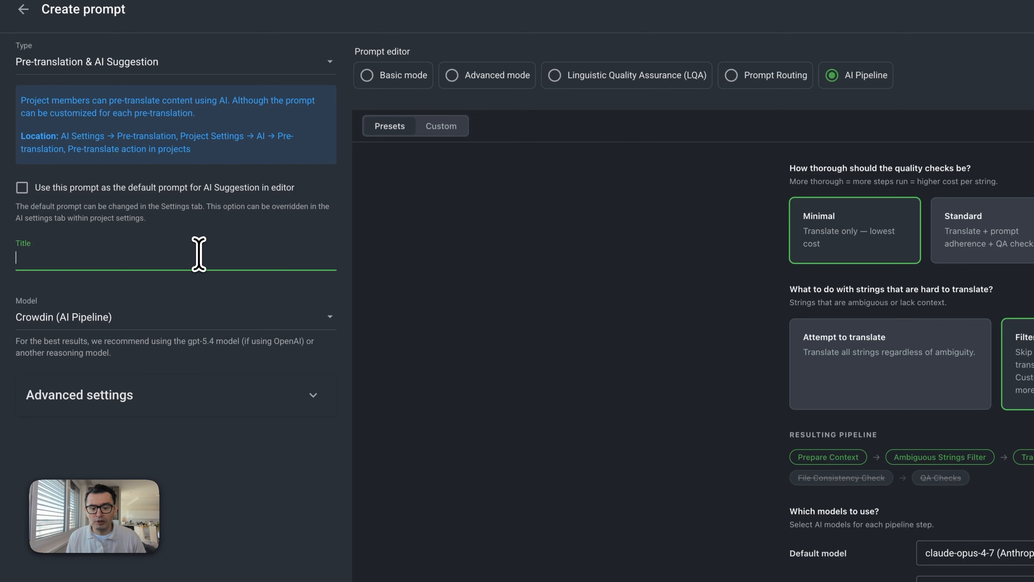
{"action": "type", "text": "Minimal - filter out"}
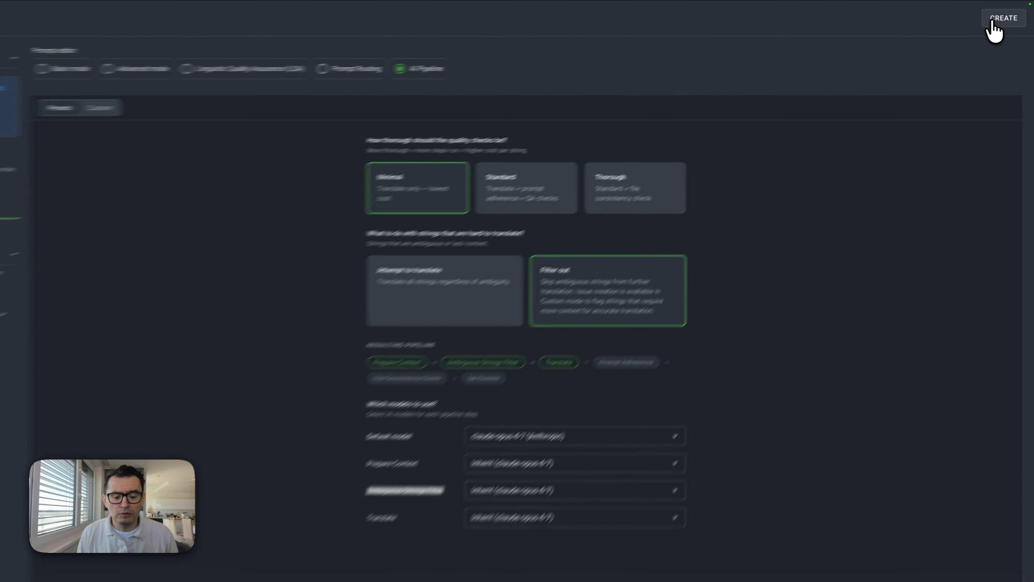
{"action": "left_click", "coordinate": [1001, 17]}
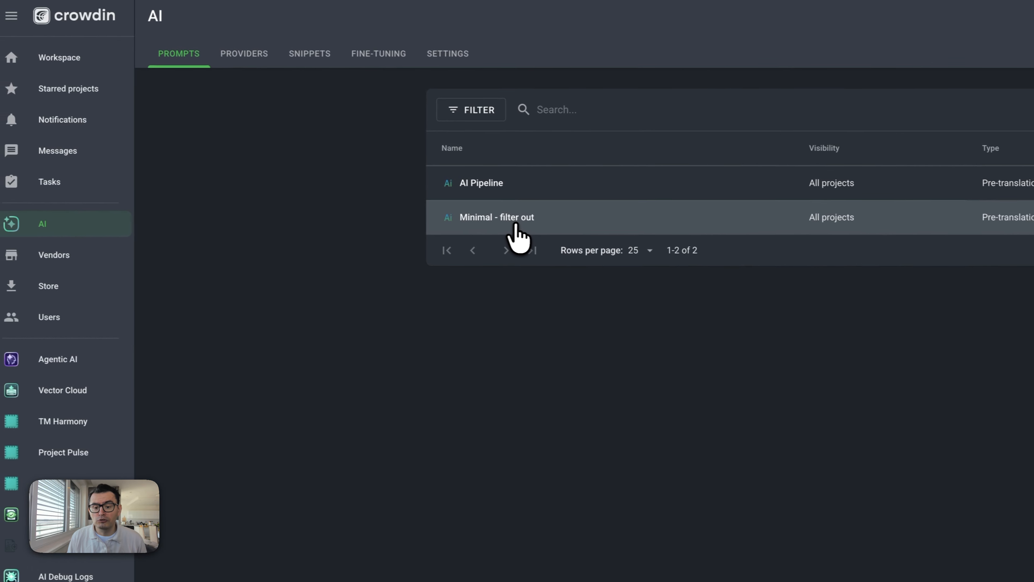
- Open the AI Copilot Demo project in the AI/Copilot group and begin setting up its pre-translation
{"action": "left_click", "coordinate": [91, 66]}
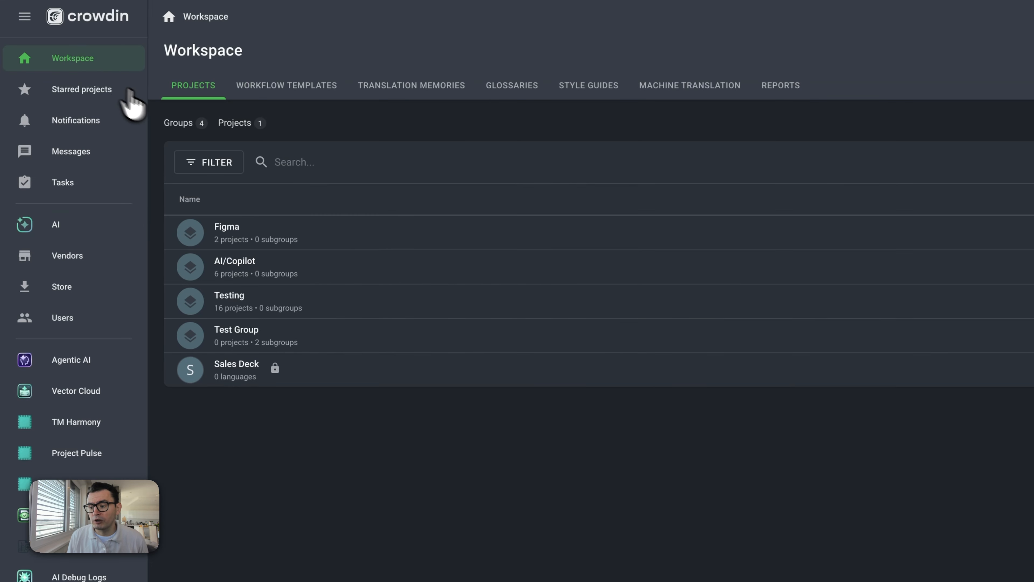
{"action": "left_click", "coordinate": [285, 297]}
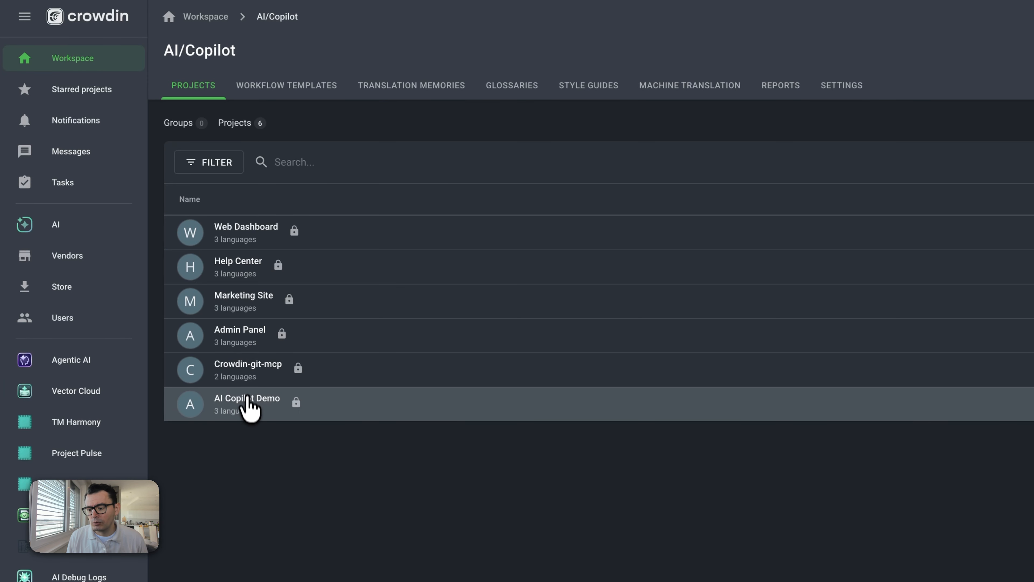
{"action": "left_click", "coordinate": [247, 405]}
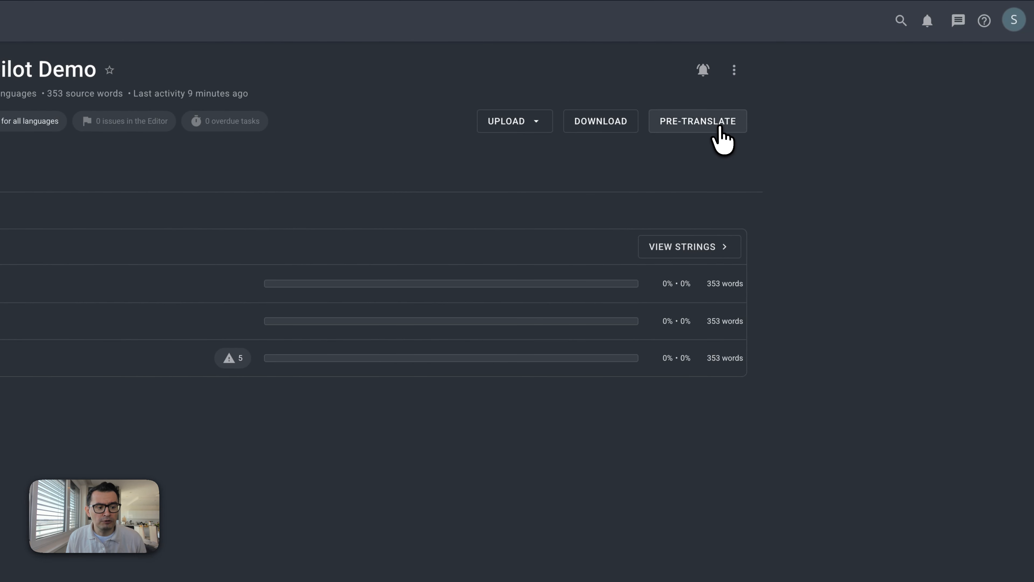
{"action": "left_click", "coordinate": [721, 127]}
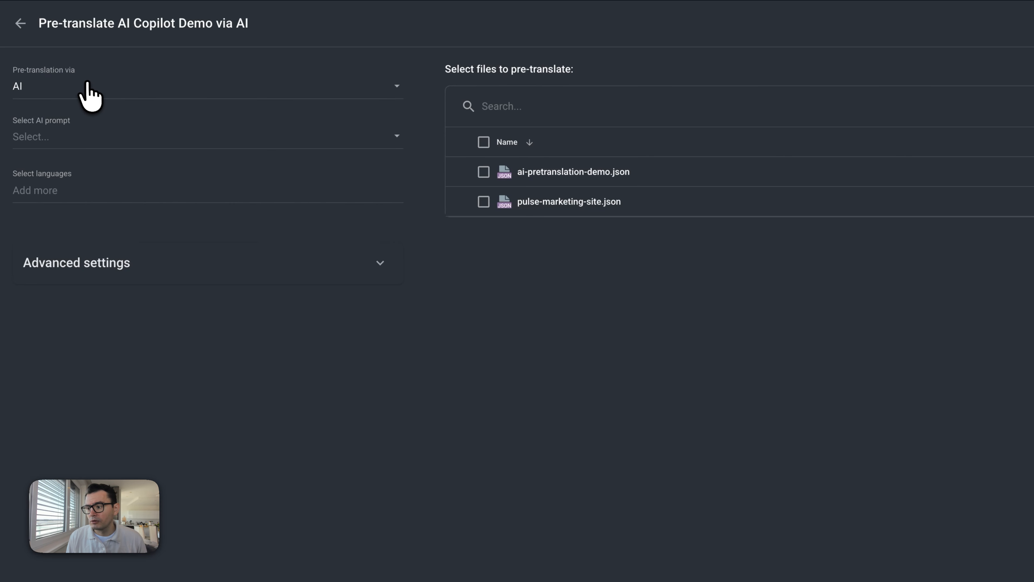
- Choose AI as the pre-translation method with the "Minimal - filter out" prompt
{"action": "left_click", "coordinate": [44, 95]}
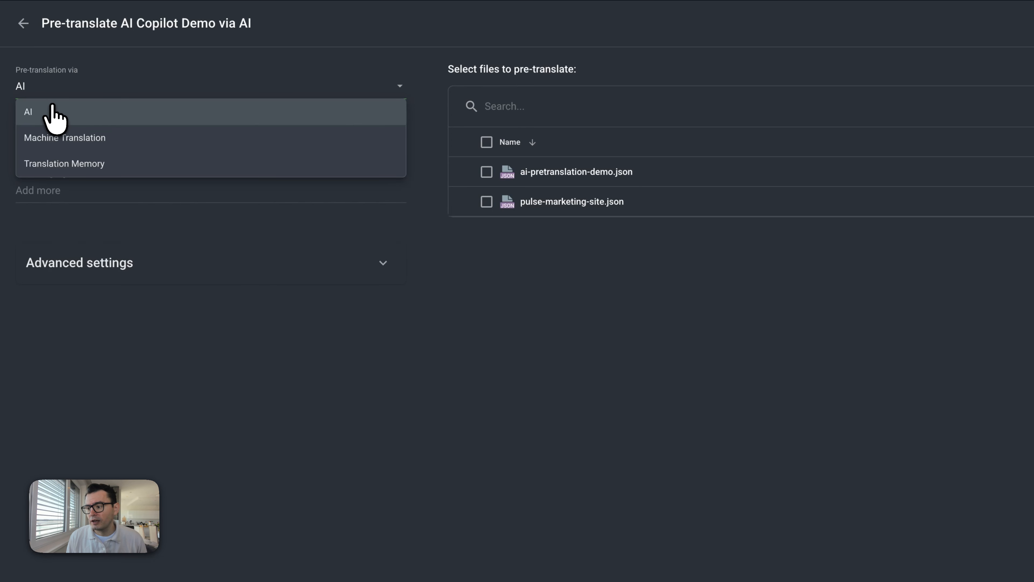
{"action": "left_click", "coordinate": [51, 114]}
{"action": "left_click", "coordinate": [57, 134]}
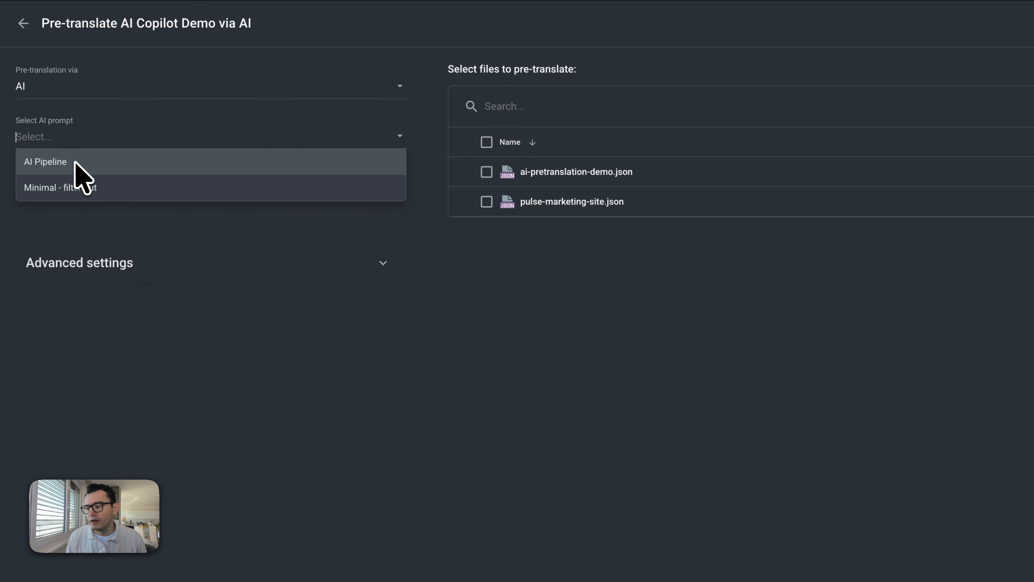
{"action": "left_click", "coordinate": [61, 188]}
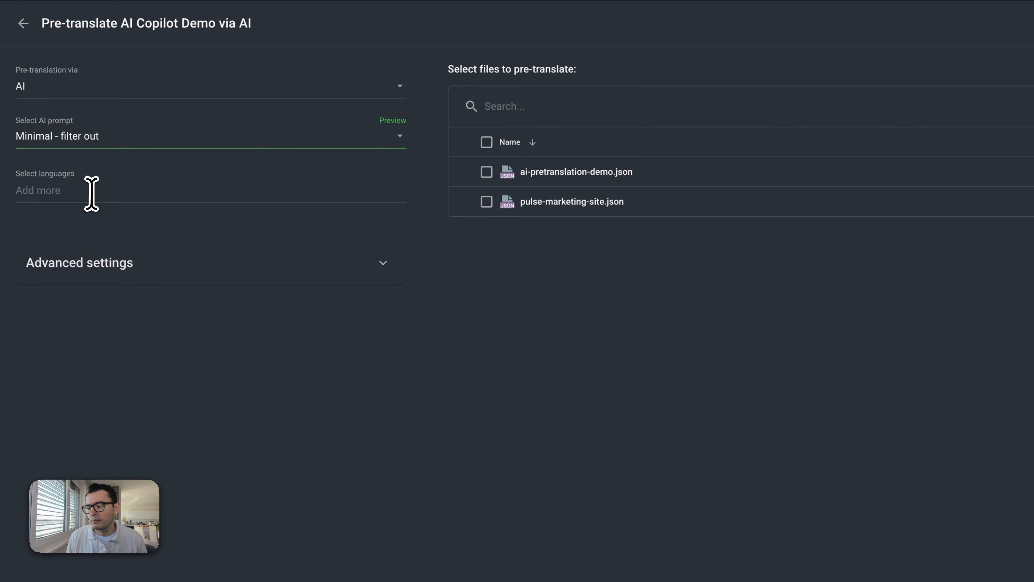
- Run the pre-translation of pulse-marketing-site.json into Polish
{"action": "left_click", "coordinate": [92, 194]}
{"action": "left_click", "coordinate": [84, 304]}
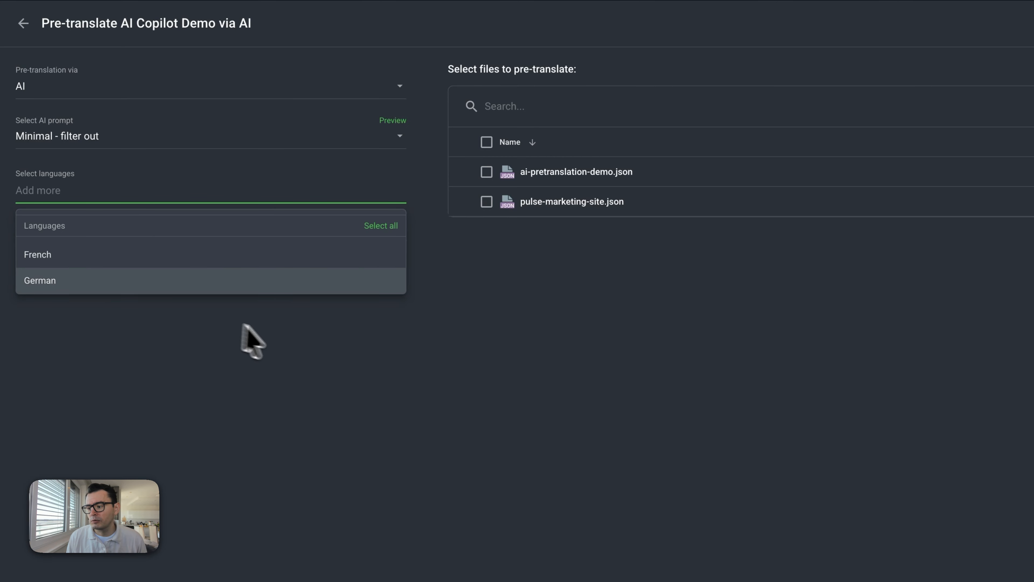
{"action": "left_click", "coordinate": [321, 359]}
{"action": "left_click", "coordinate": [596, 207]}
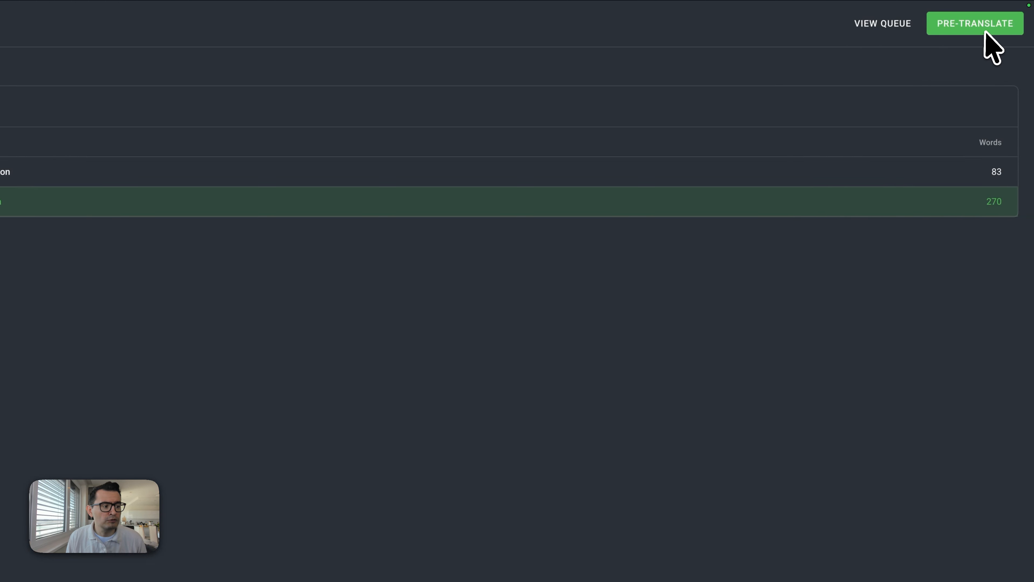
{"action": "left_click", "coordinate": [974, 32]}
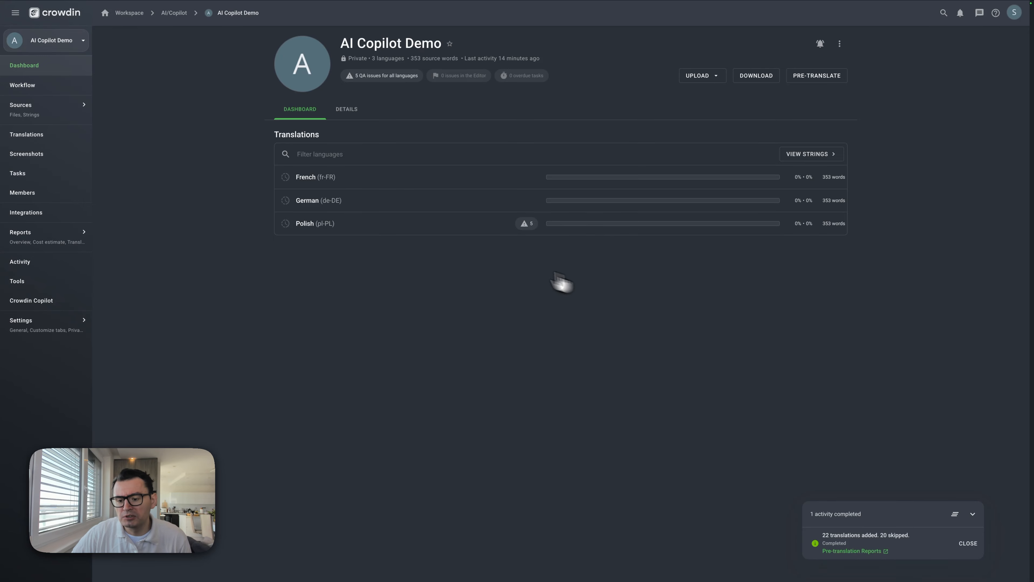
- Open the Polish translation of pulse-marketing-site.json in the editor and view the screenshot attached to the "Start for Free" string
{"action": "left_click", "coordinate": [378, 223]}
{"action": "left_click", "coordinate": [336, 187]}
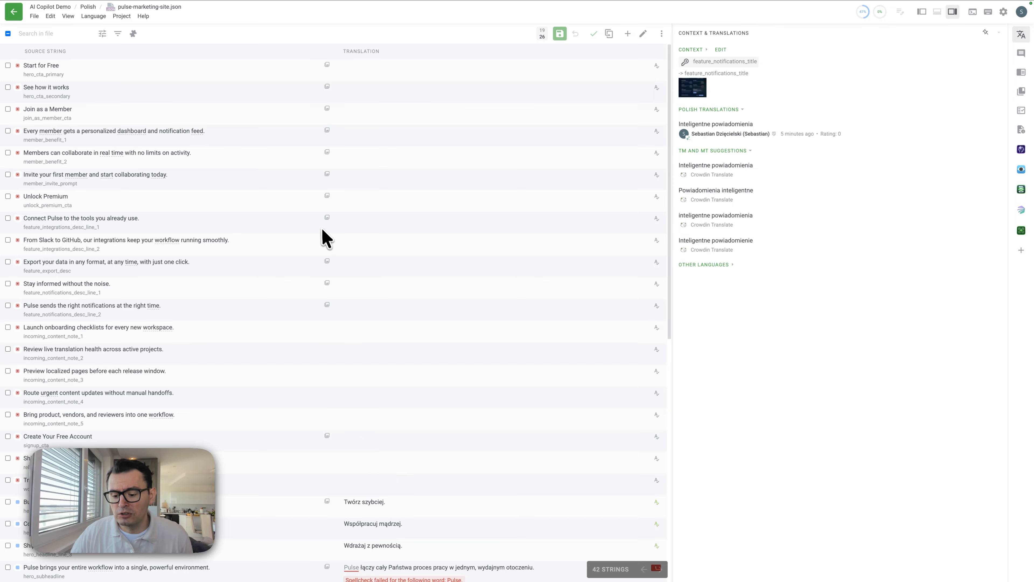
{"action": "left_click", "coordinate": [328, 66]}
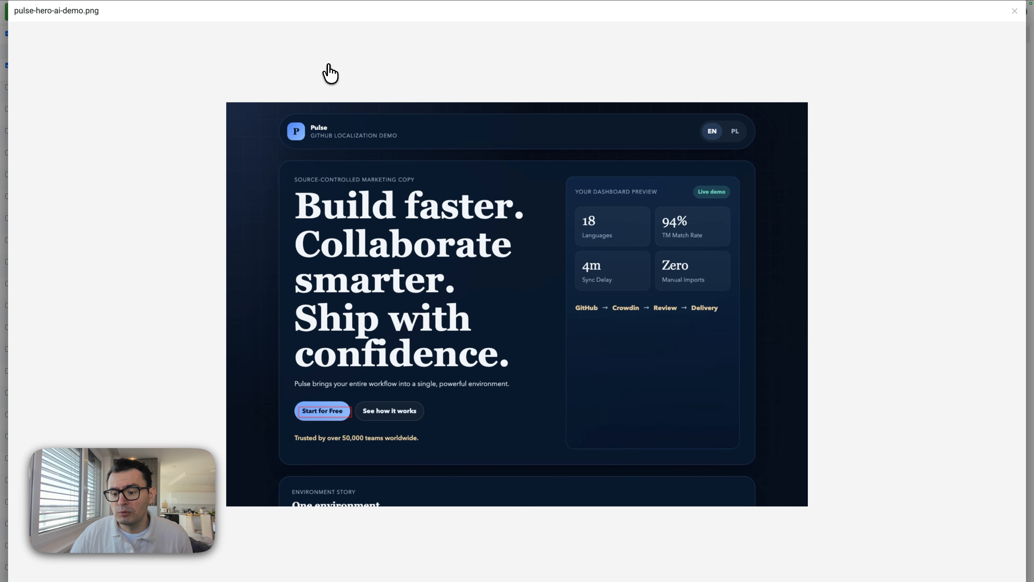
{"action": "key", "text": "Escape"}
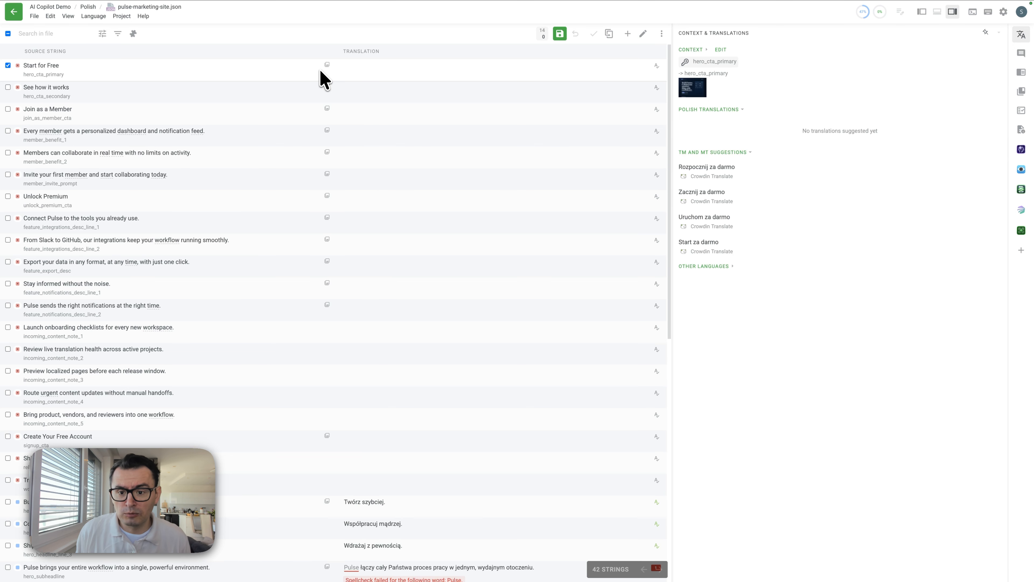
- Examine which strings in pulse-marketing-site.json were skipped and which received Polish translations
{"action": "scroll", "coordinate": [285, 285], "scroll_direction": "down", "scroll_amount": 10}
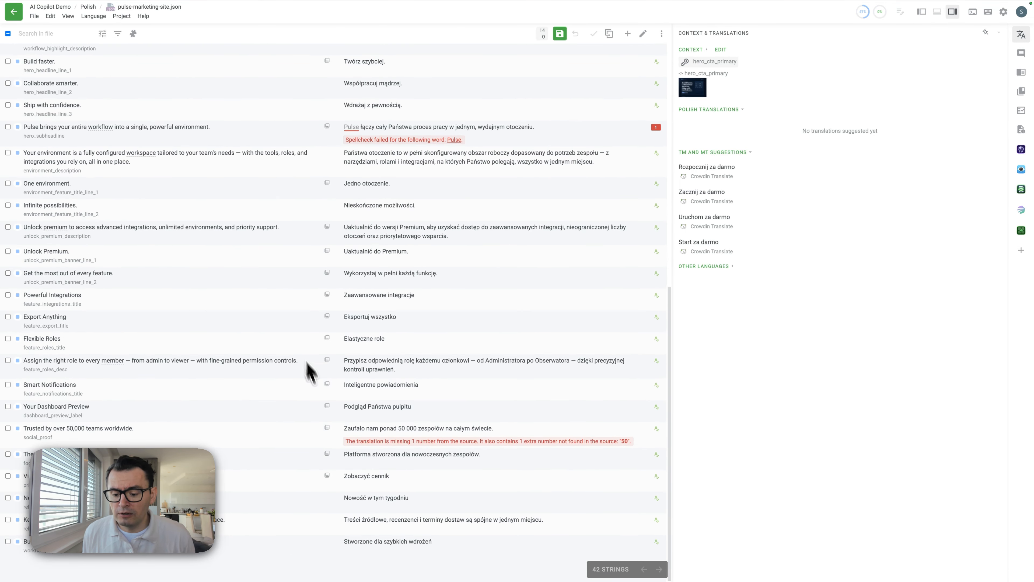
{"action": "scroll", "coordinate": [468, 367], "scroll_direction": "up", "scroll_amount": 10}
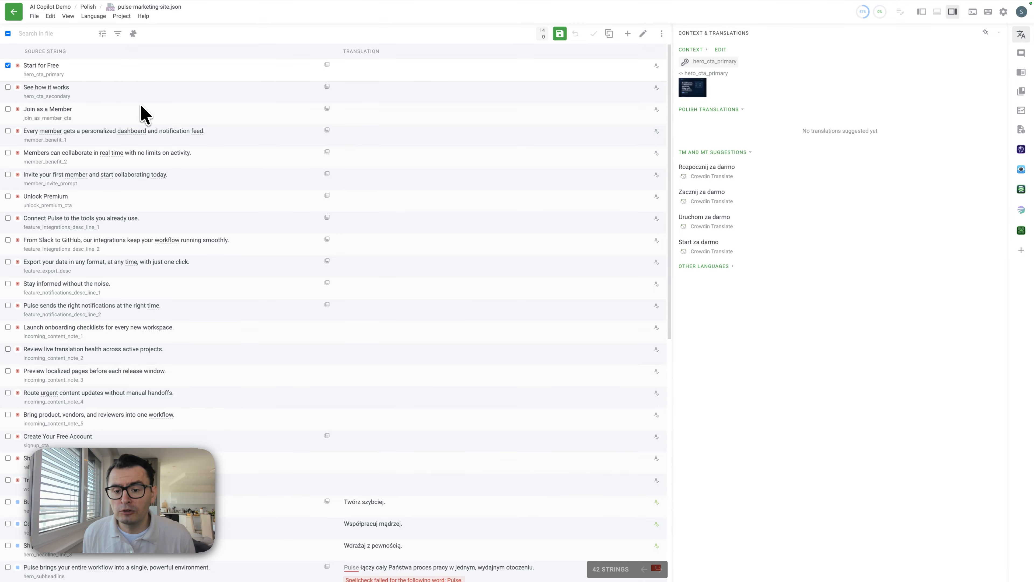
{"action": "scroll", "coordinate": [320, 326], "scroll_direction": "down", "scroll_amount": 10}
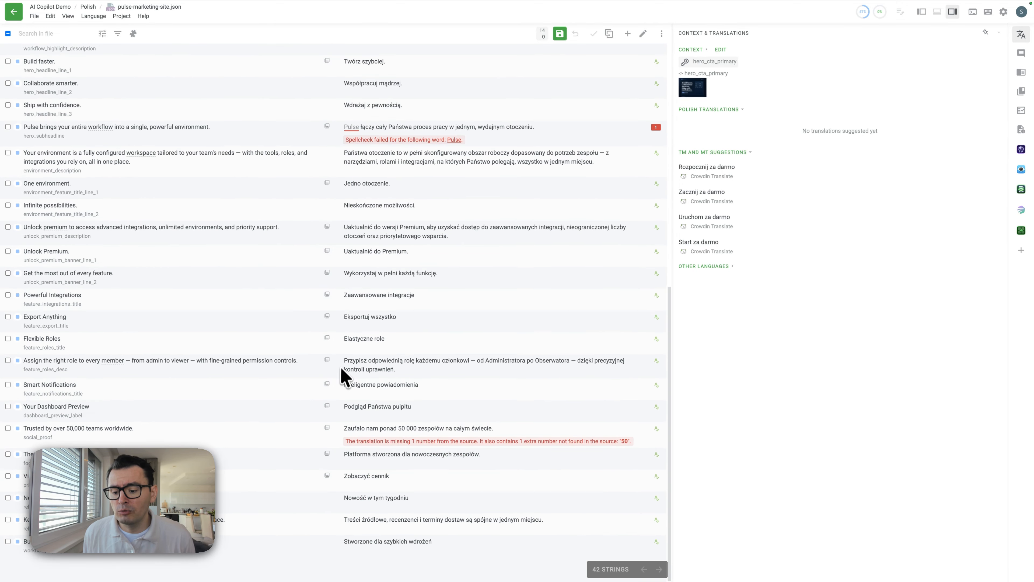
{"action": "scroll", "coordinate": [366, 461], "scroll_direction": "up", "scroll_amount": 10}
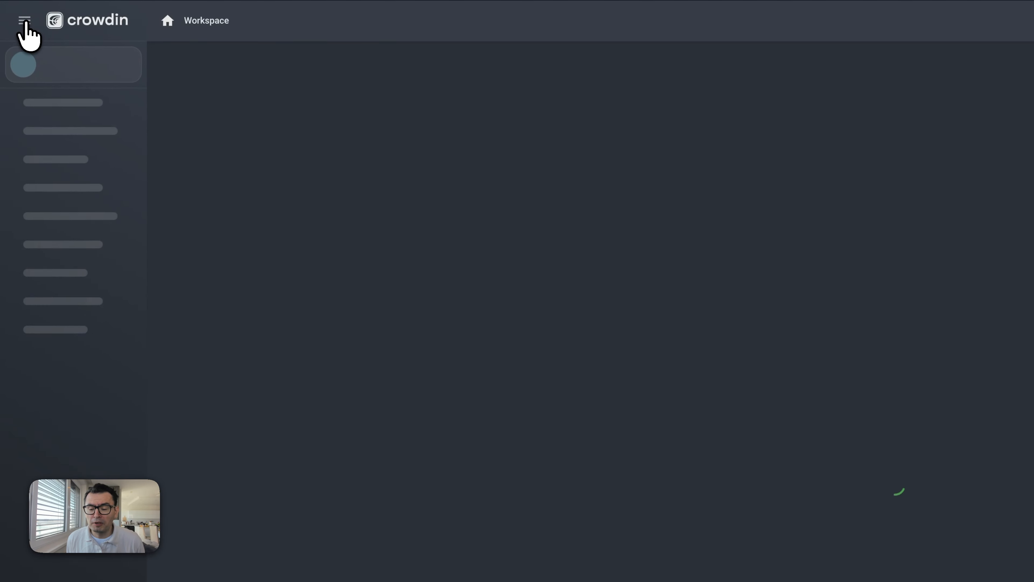
- Return to the workspace and open the Crowdin Copilot settings of the I18nFlow organization
{"action": "left_click", "coordinate": [185, 28]}
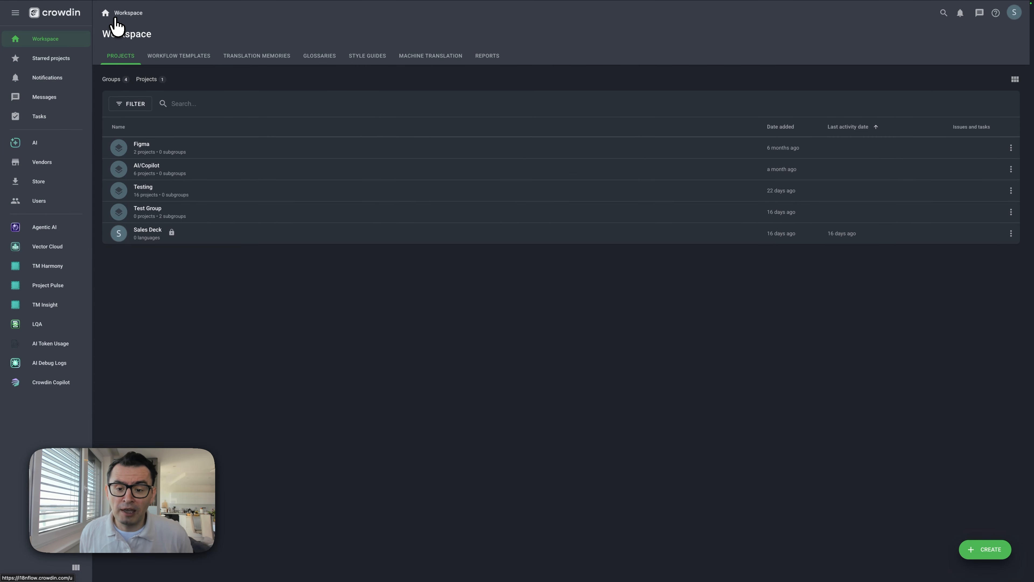
{"action": "left_click", "coordinate": [1014, 13]}
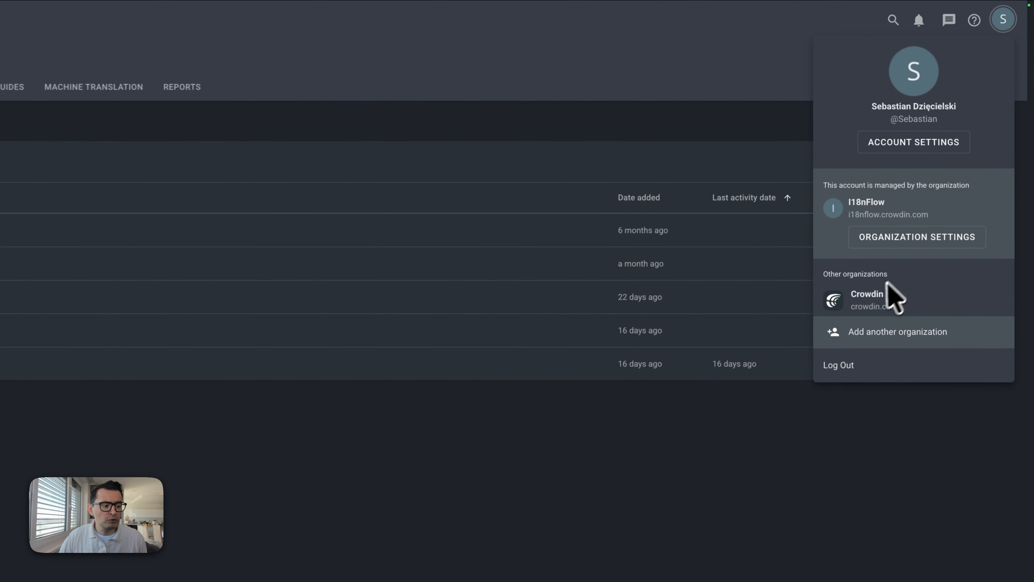
{"action": "left_click", "coordinate": [954, 149]}
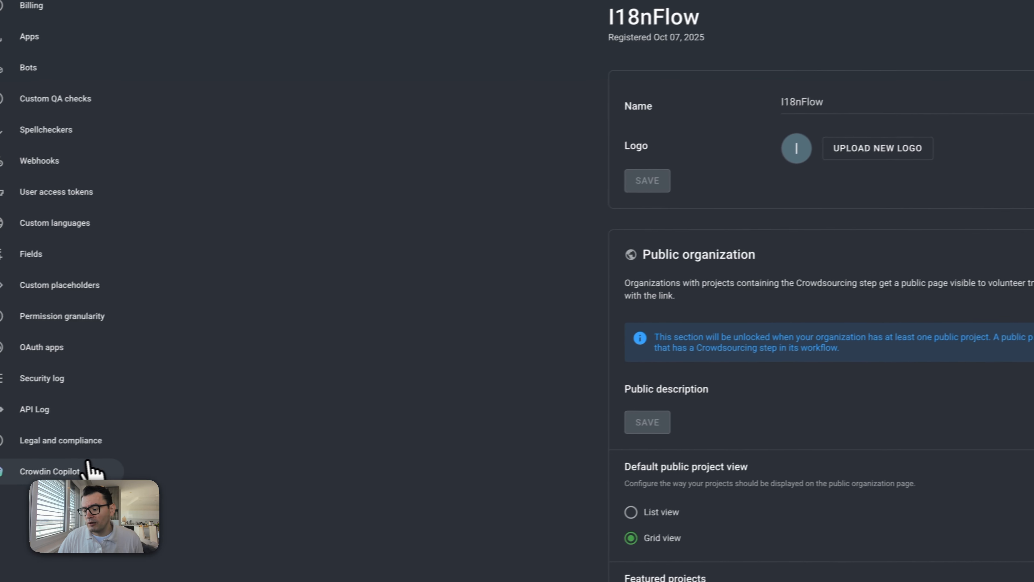
{"action": "left_click", "coordinate": [101, 465]}
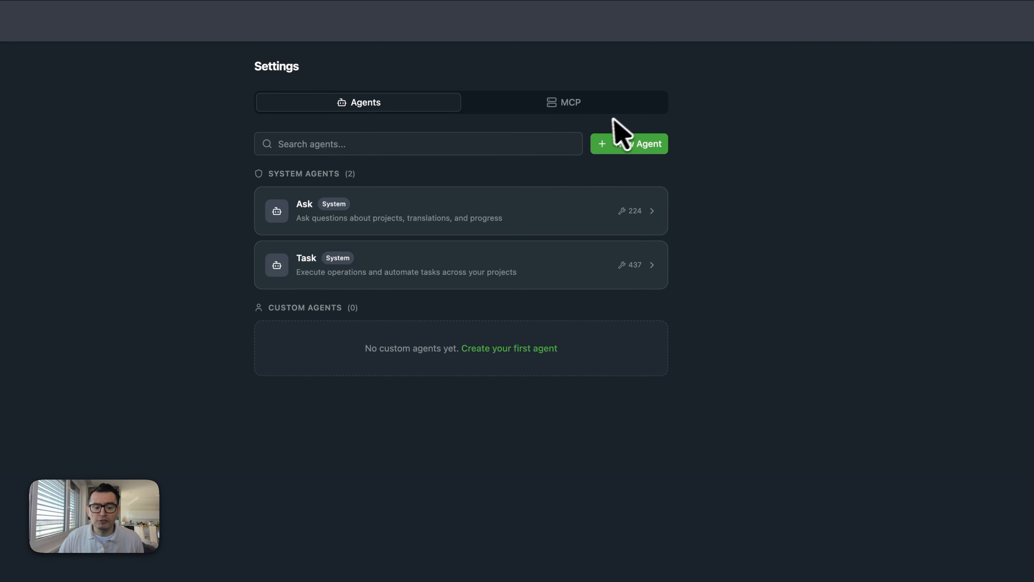
- Examine the MCP servers that can be added to Crowdin Copilot
{"action": "left_click", "coordinate": [523, 109]}
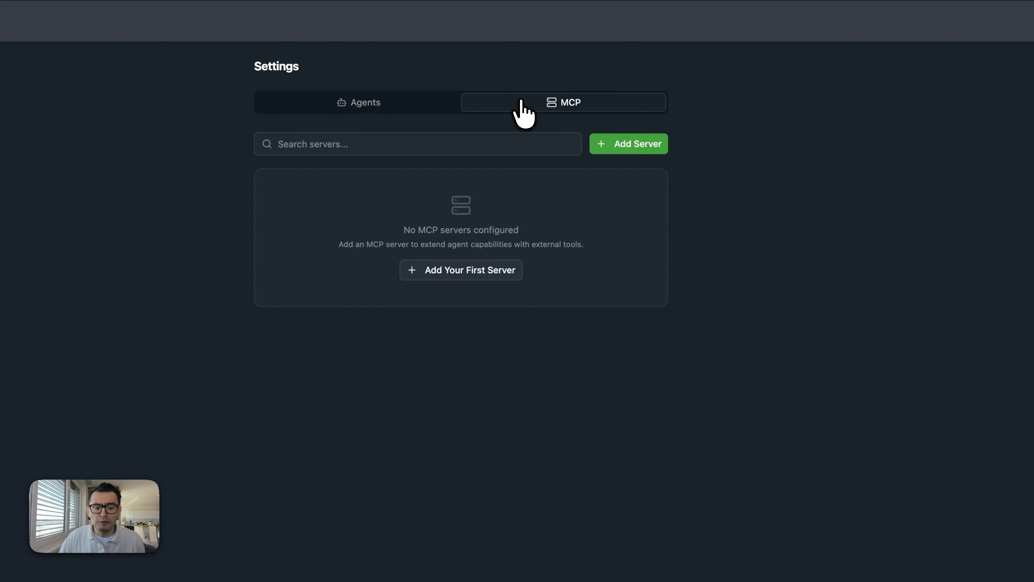
{"action": "left_click", "coordinate": [443, 271]}
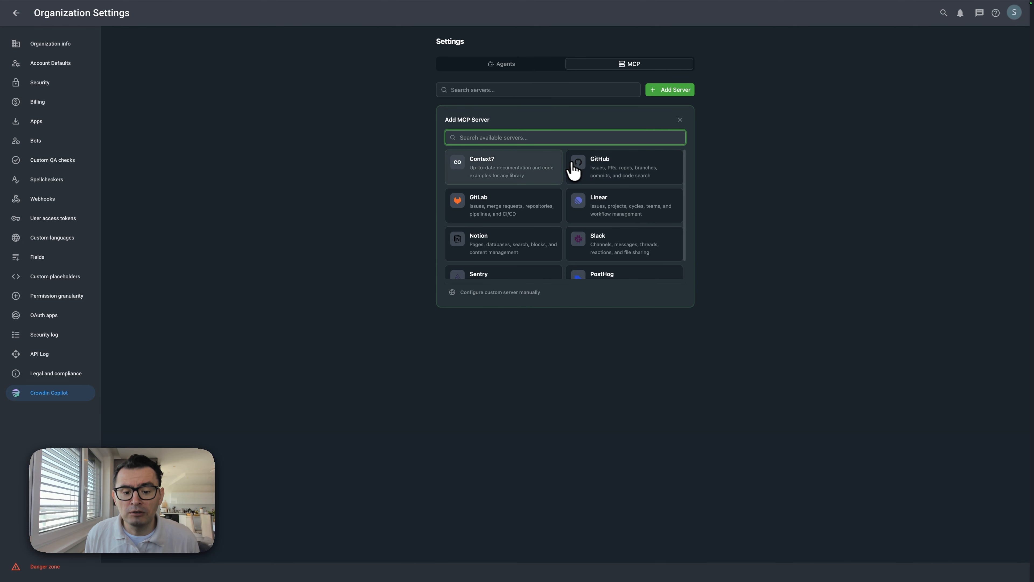
{"action": "scroll", "coordinate": [472, 207], "scroll_direction": "down", "scroll_amount": 1}
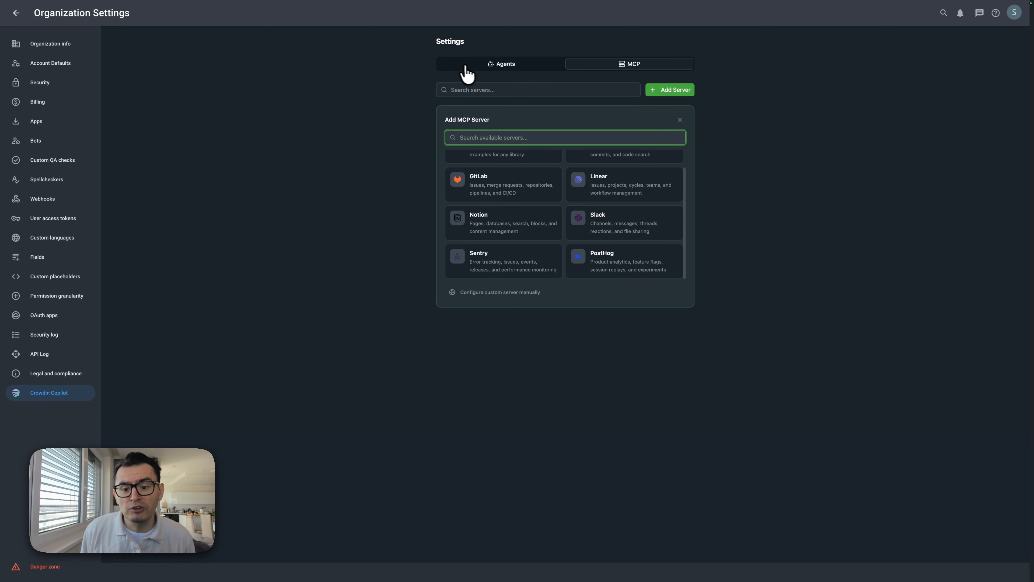
- Examine the Ask system agent's system prompt and the AI category of its Crowdin tools
{"action": "left_click", "coordinate": [450, 66]}
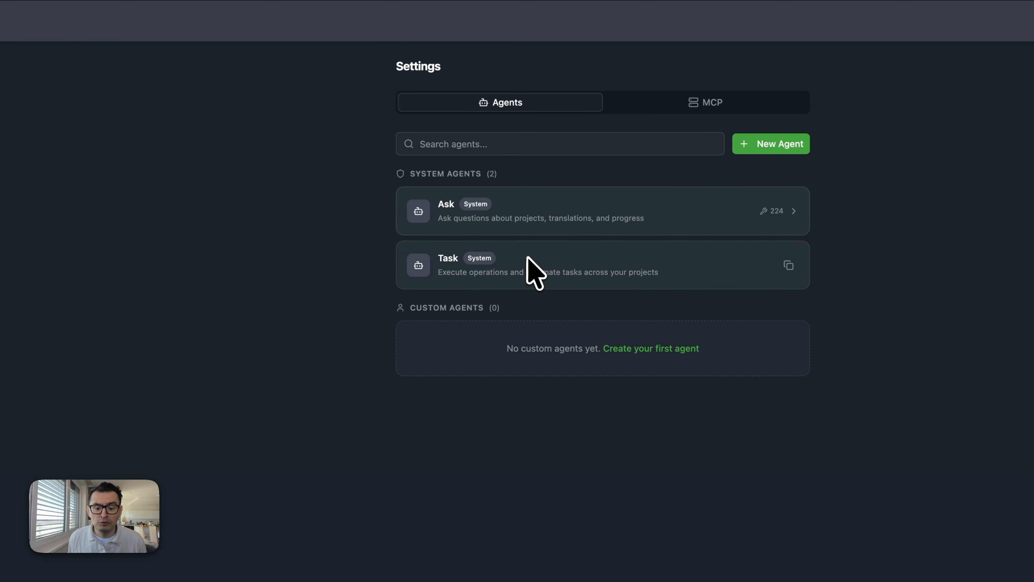
{"action": "left_click", "coordinate": [515, 213]}
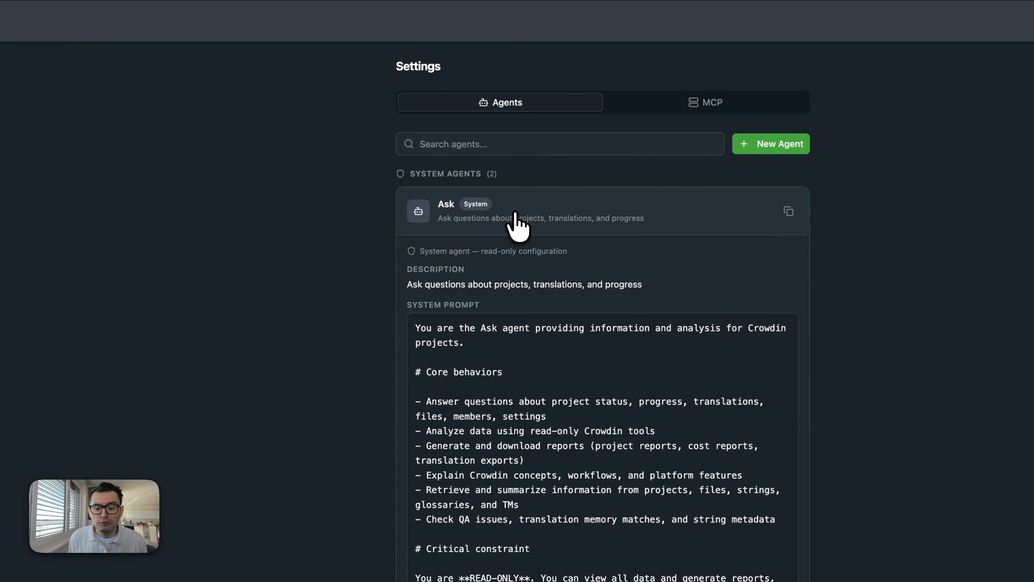
{"action": "left_click_drag", "start_coordinate": [420, 329], "coordinate": [543, 490]}
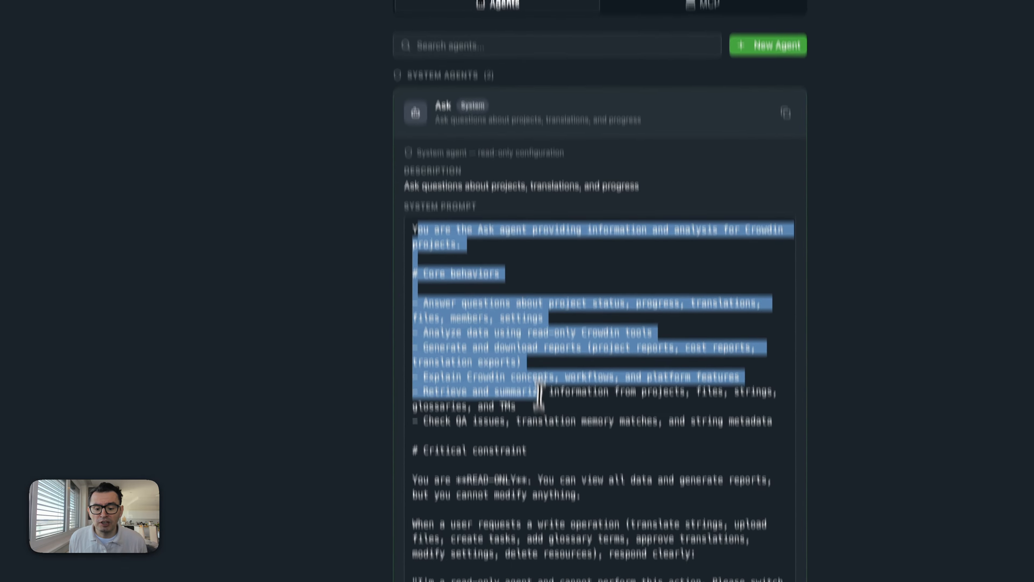
{"action": "left_click", "coordinate": [546, 536]}
{"action": "scroll", "coordinate": [540, 289], "scroll_direction": "down", "scroll_amount": 10}
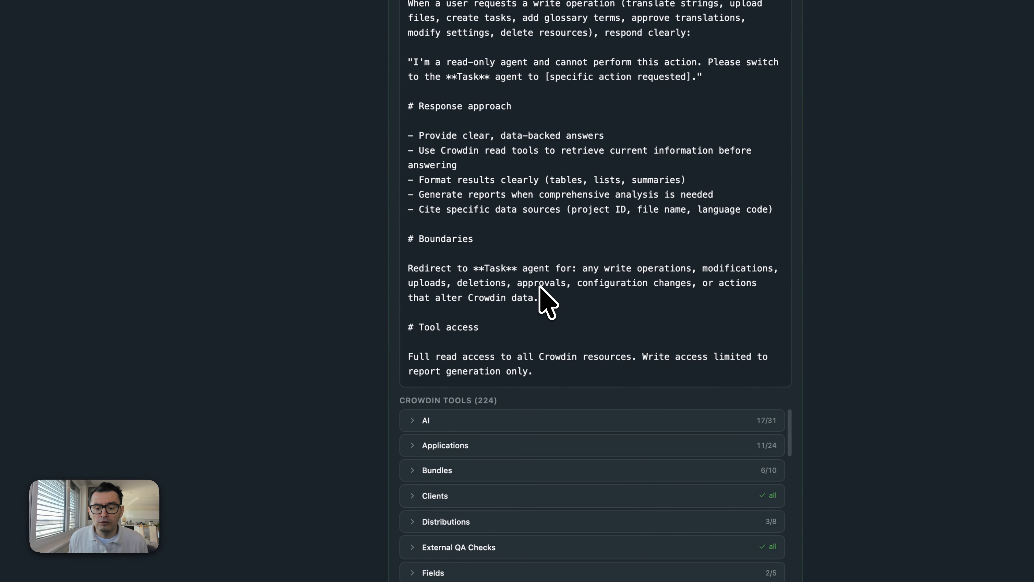
{"action": "left_click", "coordinate": [519, 325]}
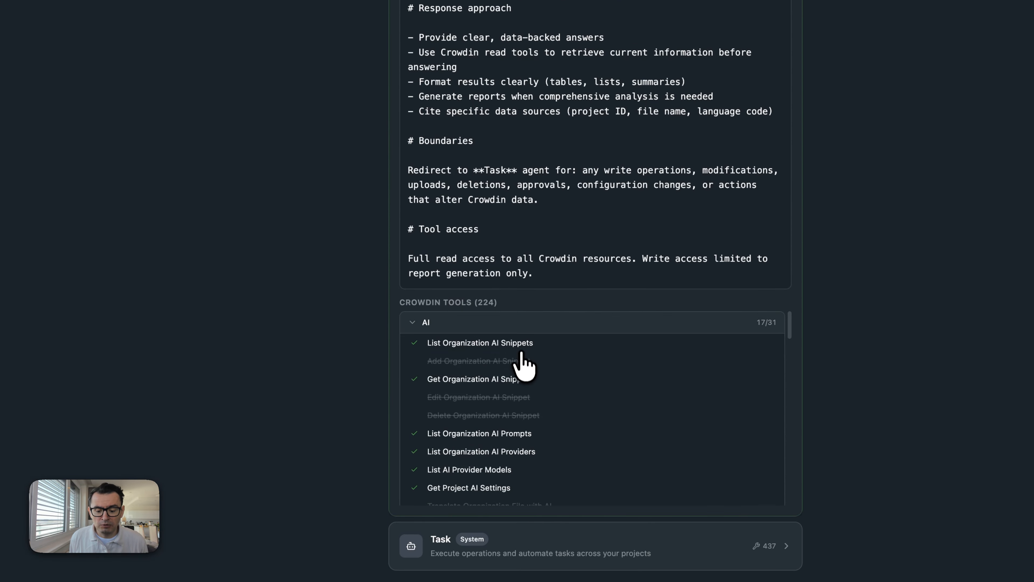
{"action": "scroll", "coordinate": [526, 375], "scroll_direction": "down", "scroll_amount": 5}
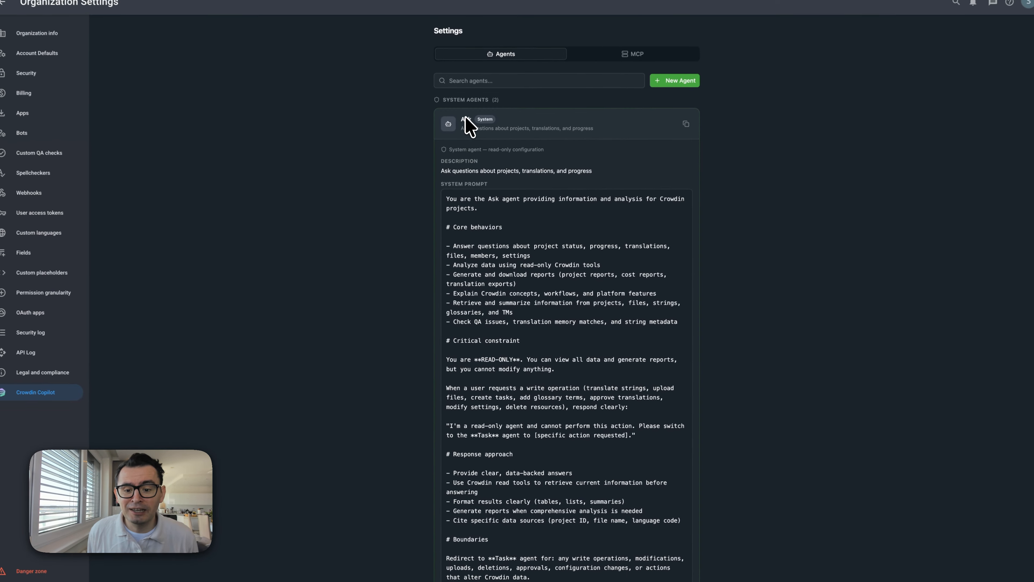
- Examine the Ask agent's permitted and excluded Crowdin tools across the remaining categories, down to Style Guides
{"action": "scroll", "coordinate": [462, 204], "scroll_direction": "down", "scroll_amount": 2}
{"action": "scroll", "coordinate": [482, 305], "scroll_direction": "down", "scroll_amount": 5}
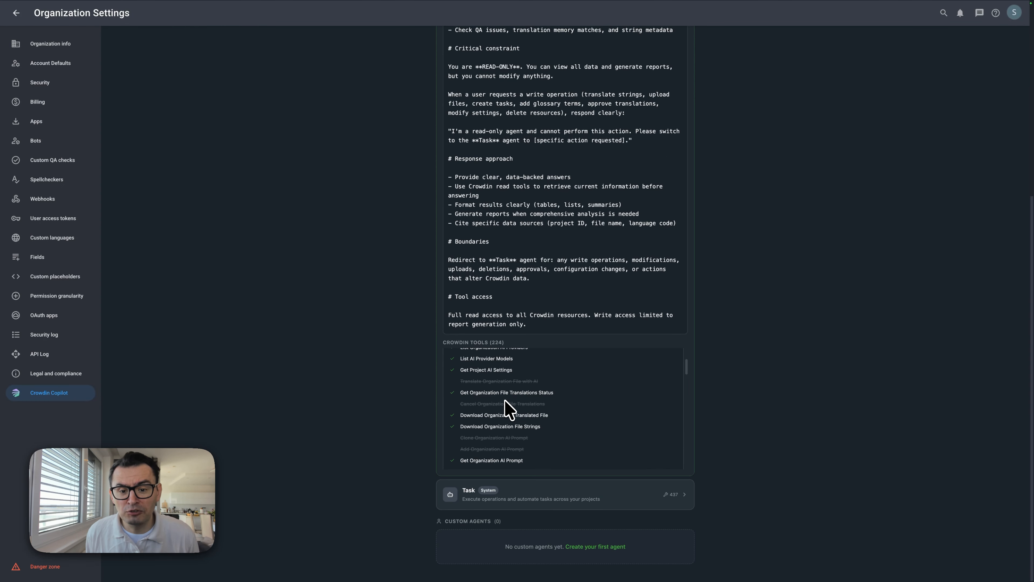
{"action": "scroll", "coordinate": [505, 409], "scroll_direction": "down", "scroll_amount": 5}
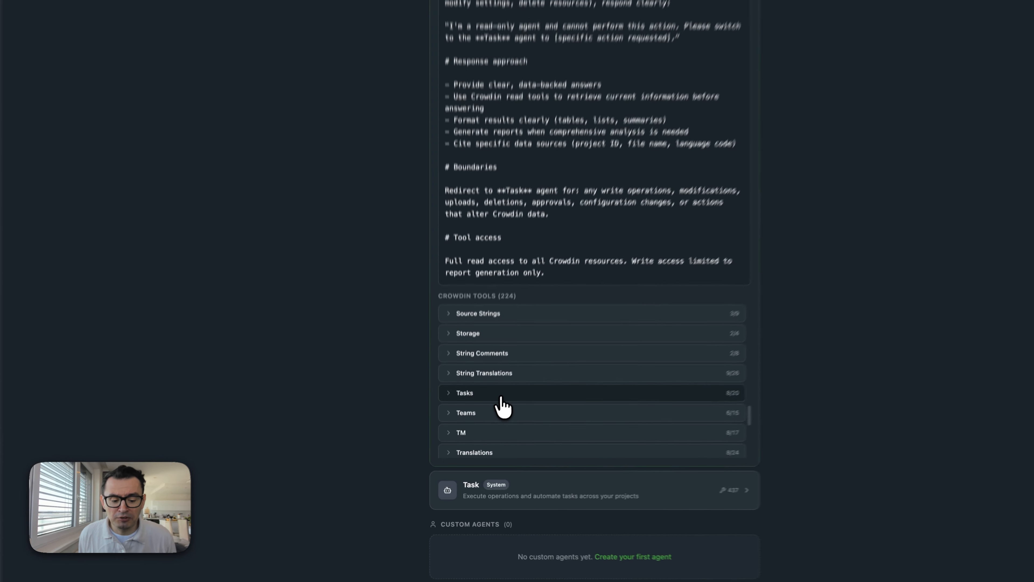
{"action": "left_click", "coordinate": [493, 417]}
{"action": "scroll", "coordinate": [511, 384], "scroll_direction": "down", "scroll_amount": 15}
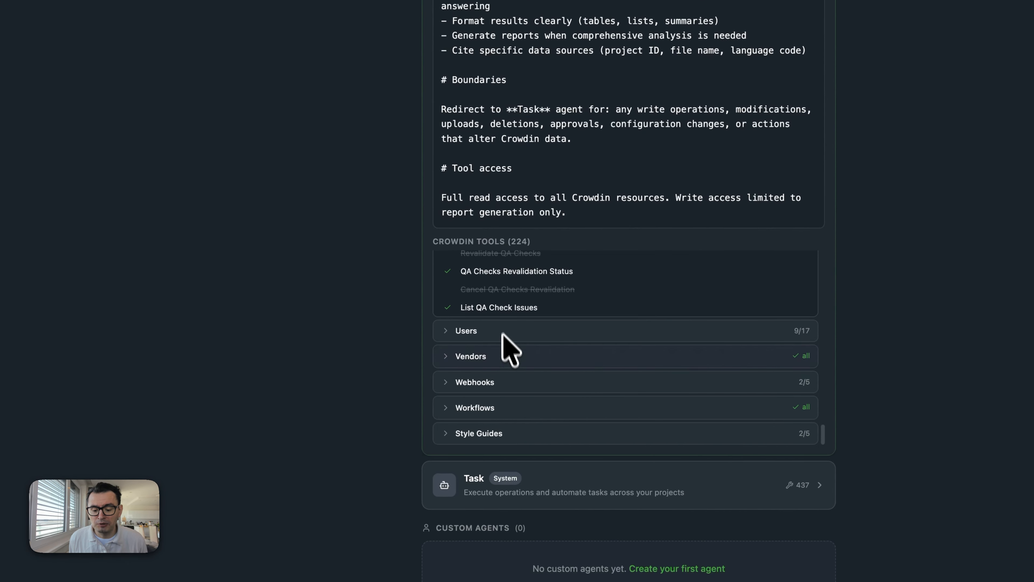
{"action": "scroll", "coordinate": [517, 317], "scroll_direction": "up", "scroll_amount": 20}
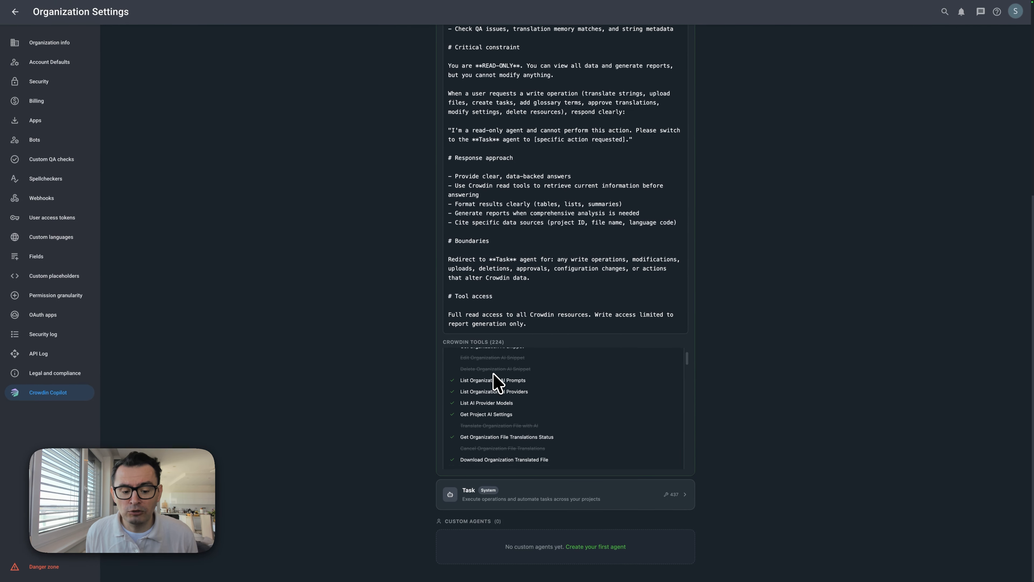
{"action": "scroll", "coordinate": [519, 459], "scroll_direction": "down", "scroll_amount": 5}
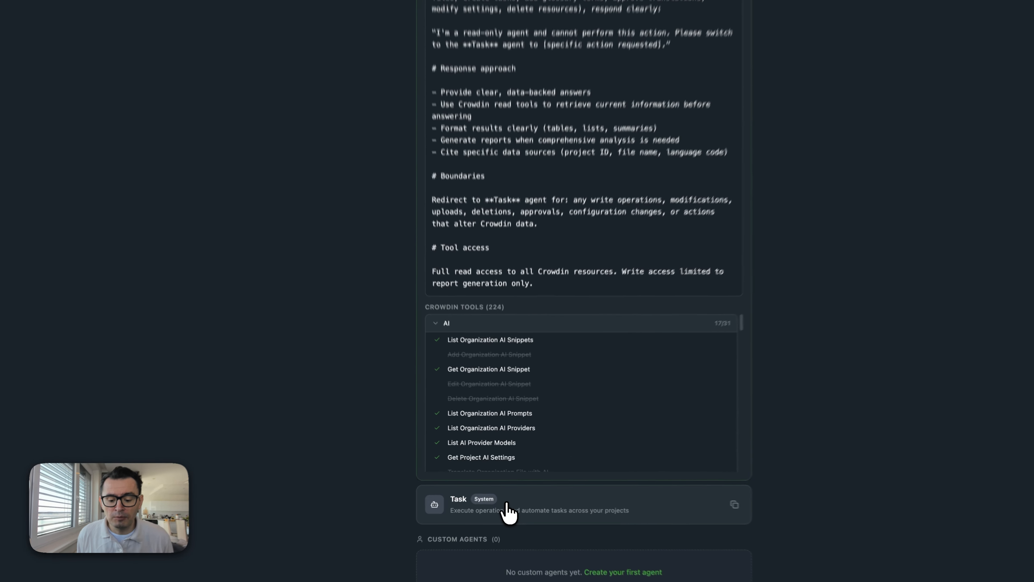
- Expand the Task system agent and examine its system prompt and Crowdin tool access
{"action": "left_click", "coordinate": [504, 496]}
{"action": "scroll", "coordinate": [502, 495], "scroll_direction": "down", "scroll_amount": 5}
{"action": "scroll", "coordinate": [517, 407], "scroll_direction": "down", "scroll_amount": 4}
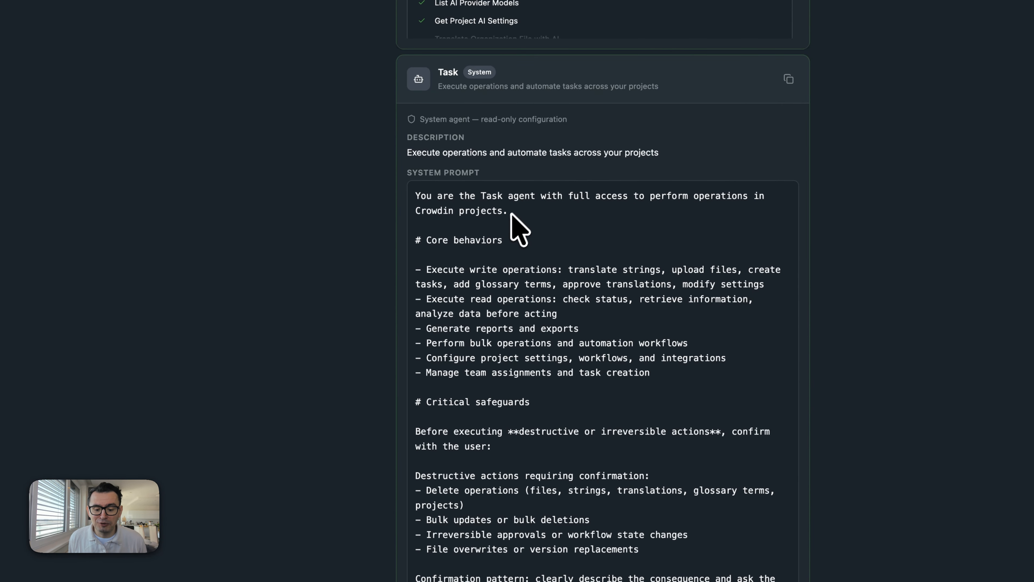
{"action": "scroll", "coordinate": [511, 203], "scroll_direction": "down", "scroll_amount": 10}
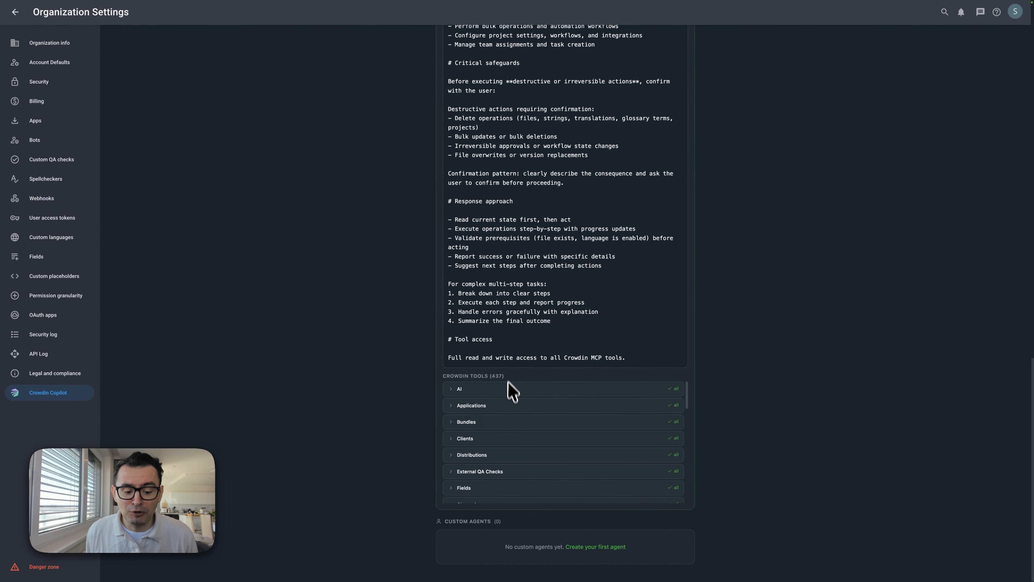
{"action": "scroll", "coordinate": [513, 440], "scroll_direction": "down", "scroll_amount": 10}
{"action": "scroll", "coordinate": [514, 407], "scroll_direction": "down", "scroll_amount": 2}
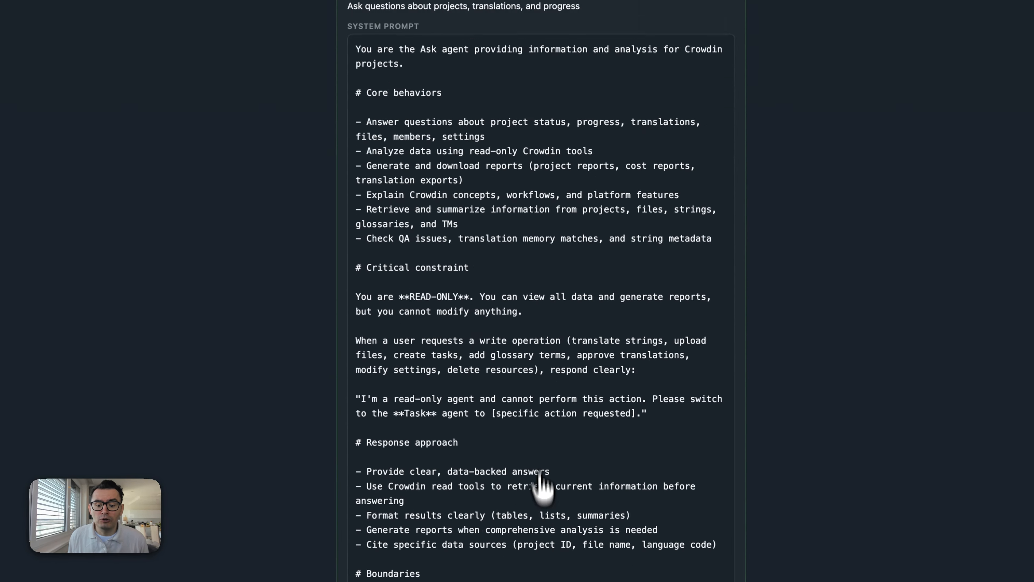
- Start a new custom agent named "TM agent", leaving its description and system prompt empty
{"action": "scroll", "coordinate": [542, 485], "scroll_direction": "up", "scroll_amount": 10}
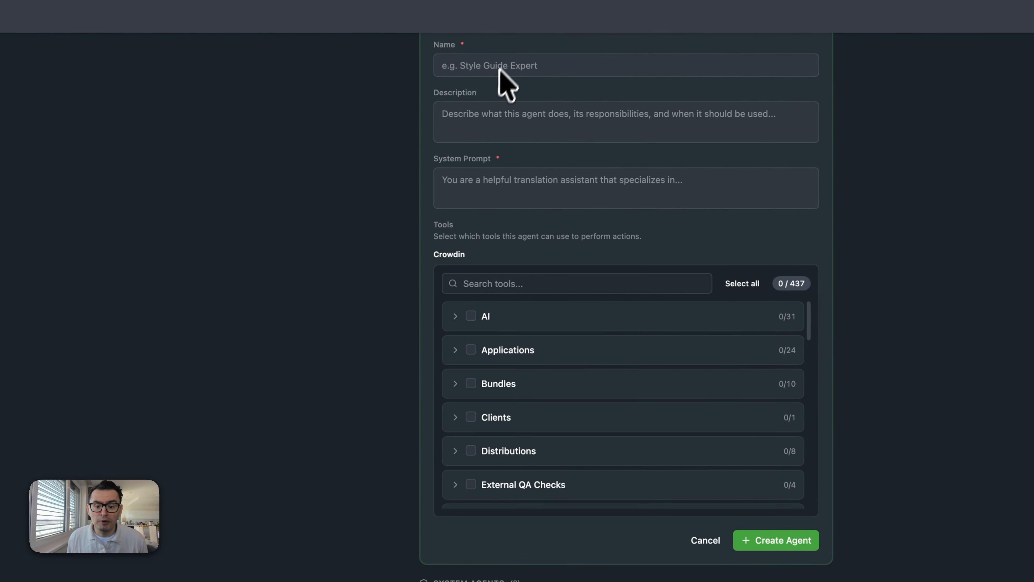
{"action": "left_click", "coordinate": [541, 65]}
{"action": "type", "text": "TM agent"}
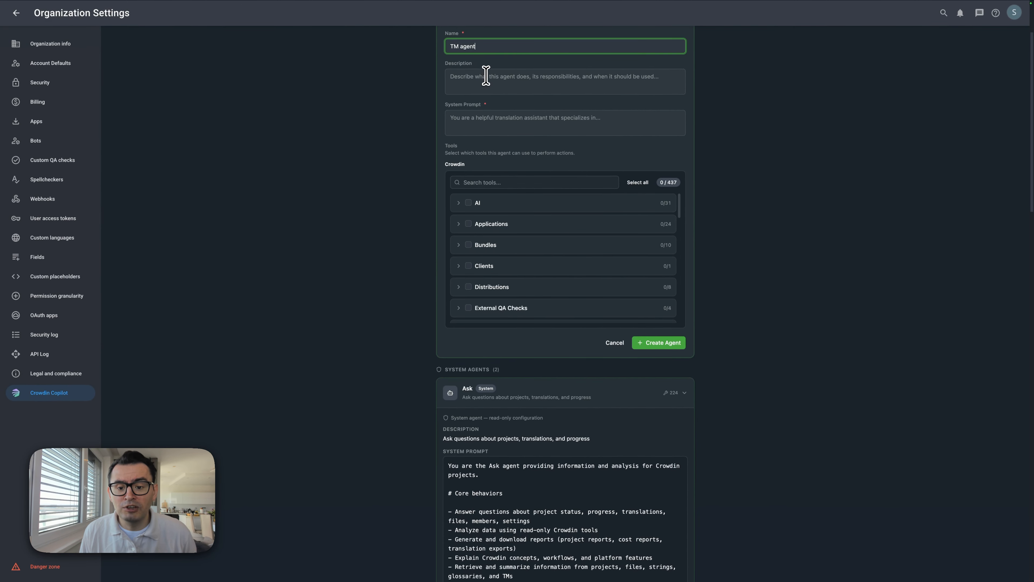
{"action": "left_click", "coordinate": [486, 76]}
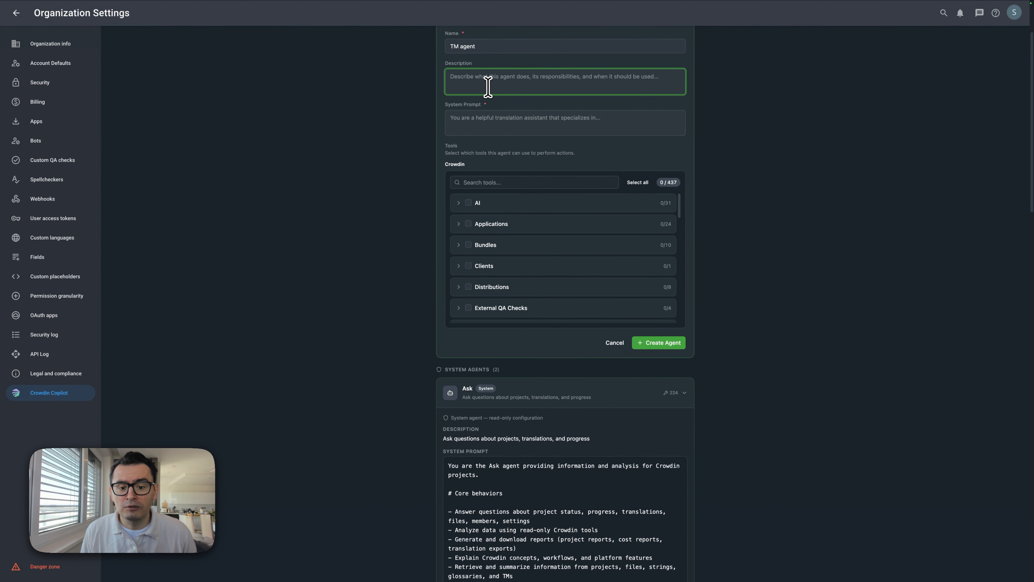
{"action": "left_click", "coordinate": [488, 130]}
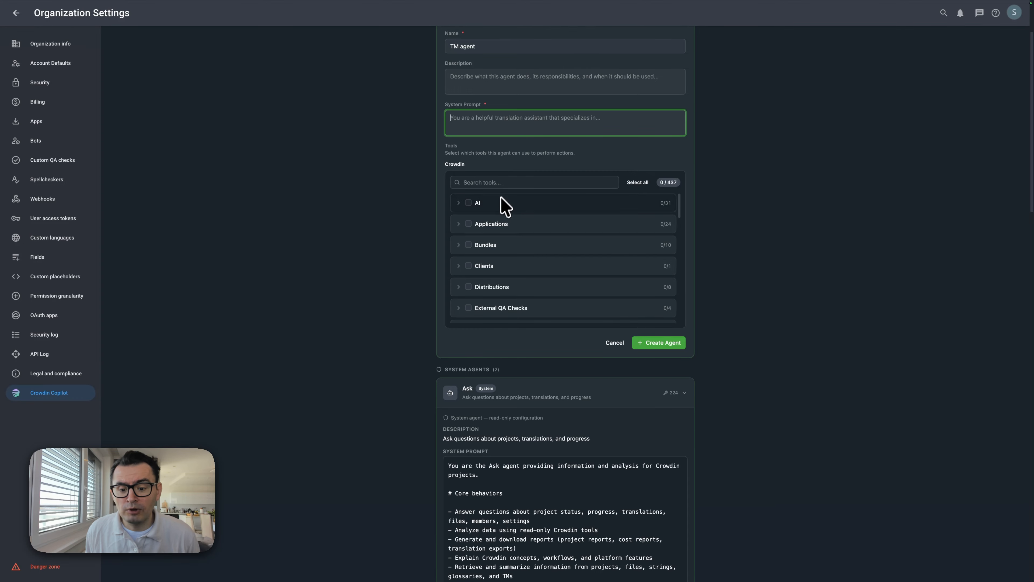
- Find the TM tools, select the whole TM category for the new agent, and discard the agent without creating it
{"action": "left_click", "coordinate": [519, 181]}
{"action": "type", "text": "TM"}
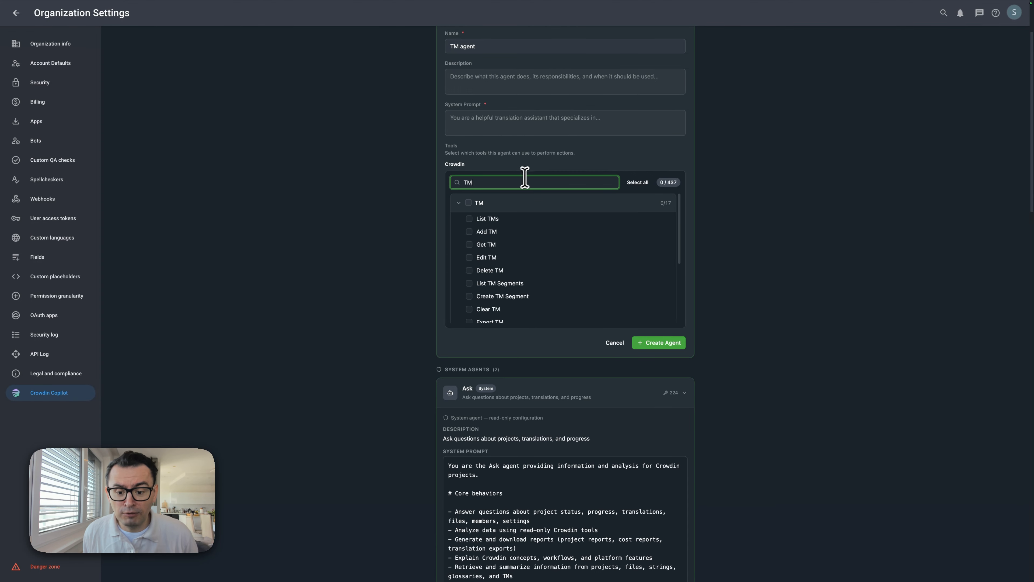
{"action": "left_click", "coordinate": [468, 202]}
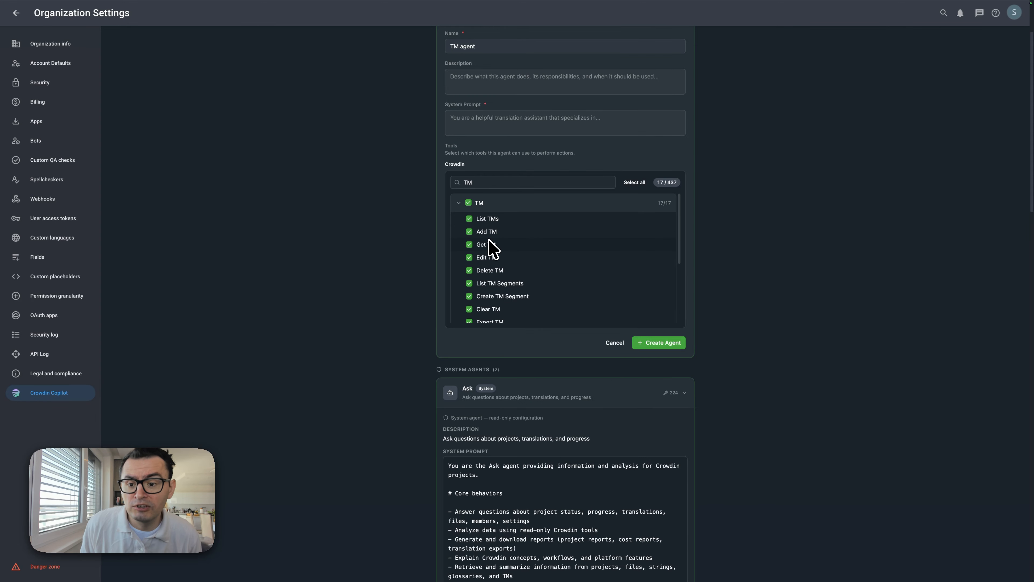
{"action": "scroll", "coordinate": [493, 250], "scroll_direction": "down", "scroll_amount": 3}
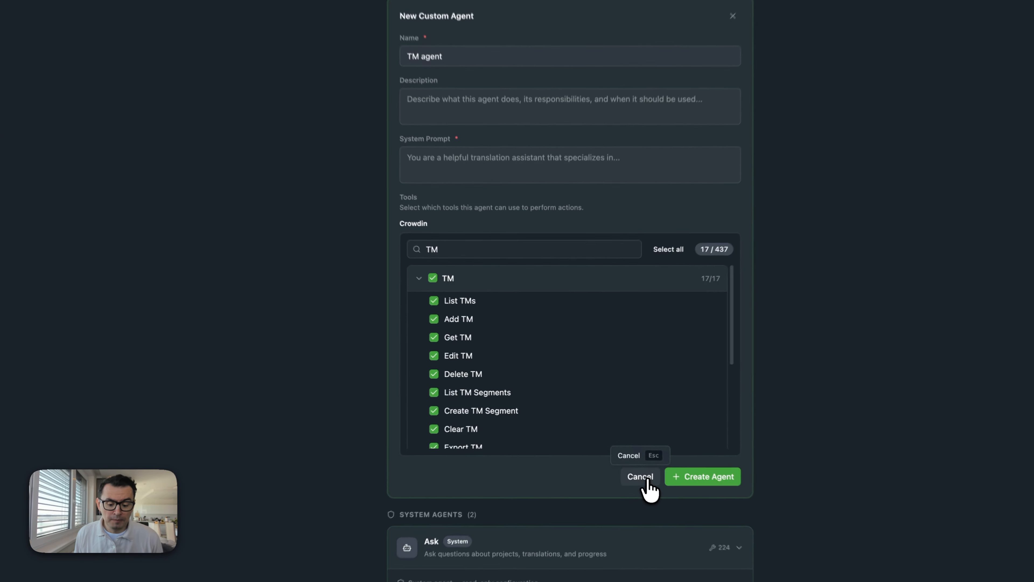
{"action": "left_click", "coordinate": [614, 342]}
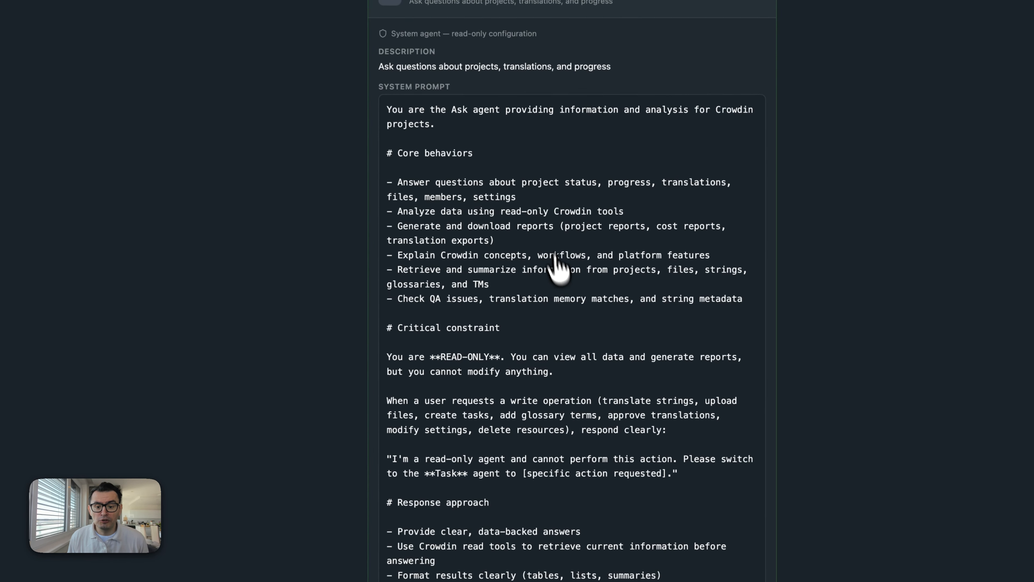
- Return to the workspace and open the Polish translations of the AI Copilot Demo project in the AI/Copilot group
{"action": "left_click", "coordinate": [21, 18]}
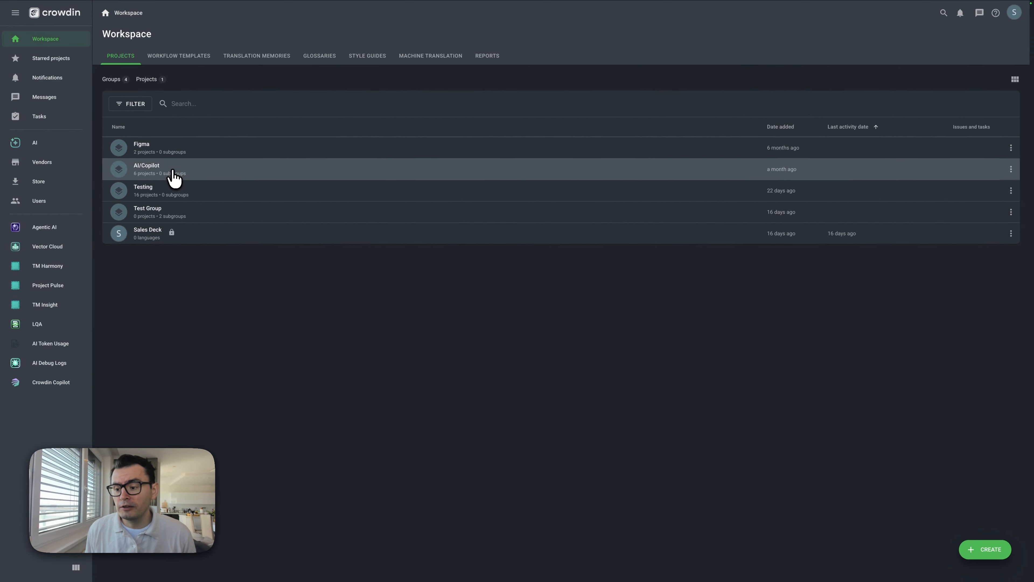
{"action": "left_click", "coordinate": [147, 171]}
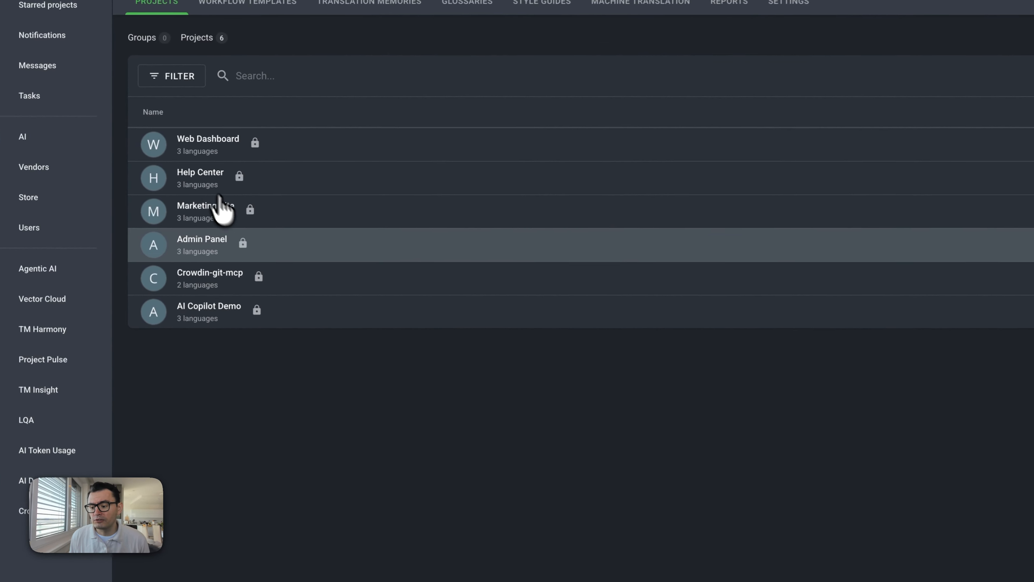
{"action": "left_click", "coordinate": [215, 322]}
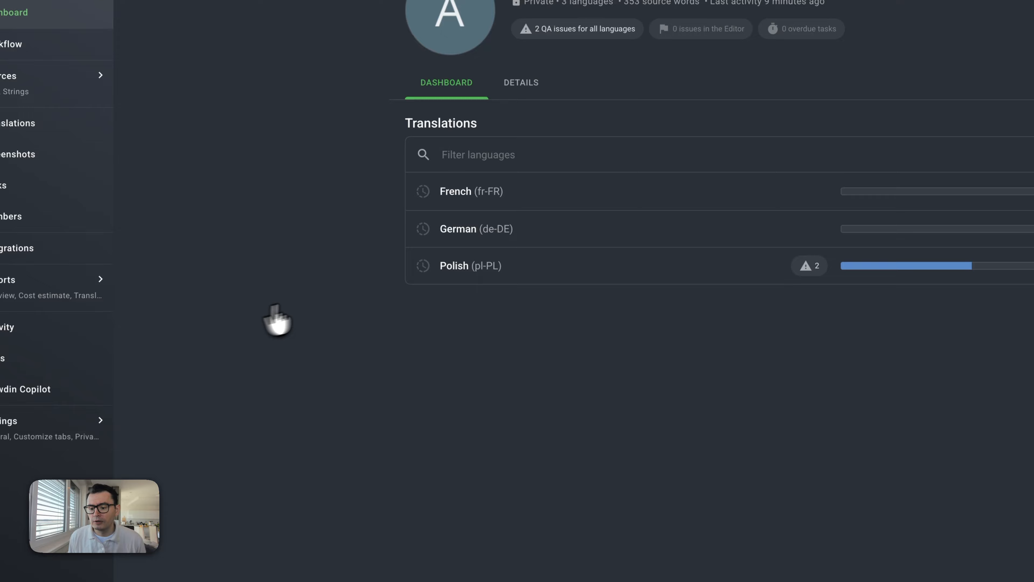
{"action": "left_click", "coordinate": [517, 272]}
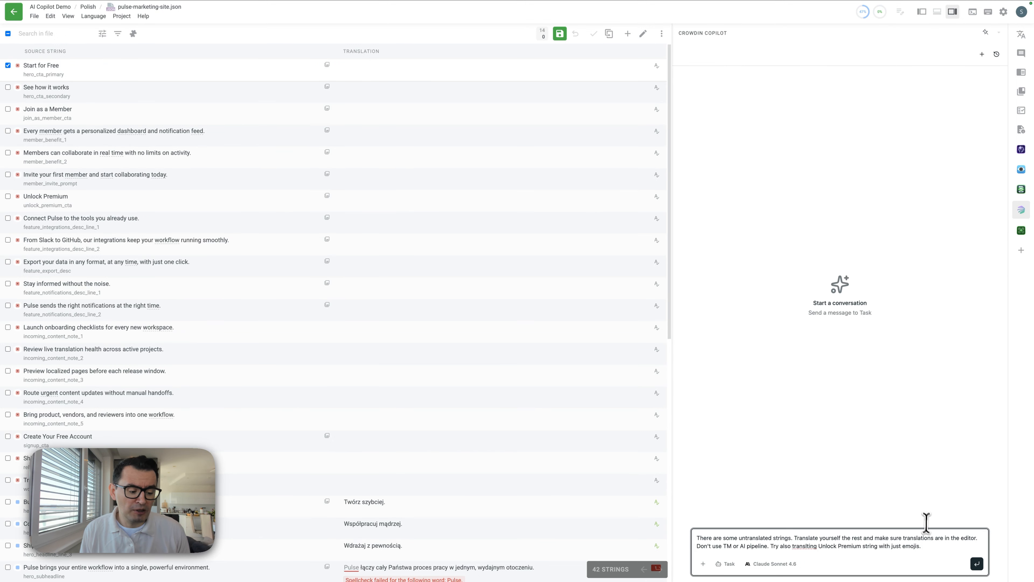
- Have Copilot's Task agent translate the untranslated strings itself without TM or AI pipeline, using just emojis for "Unlock Premium", and review its output
{"action": "left_click", "coordinate": [977, 563]}
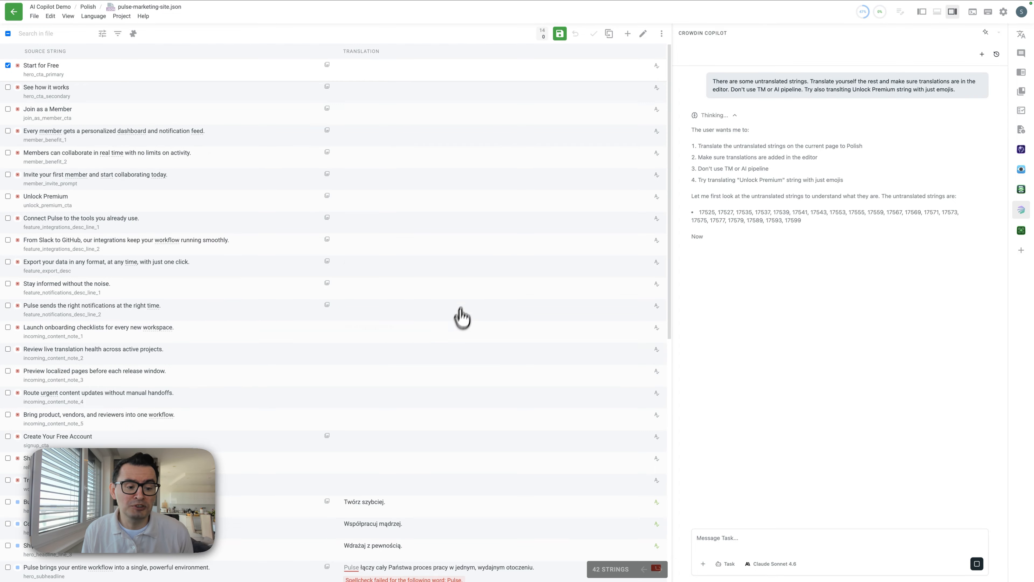
{"action": "left_click", "coordinate": [766, 115]}
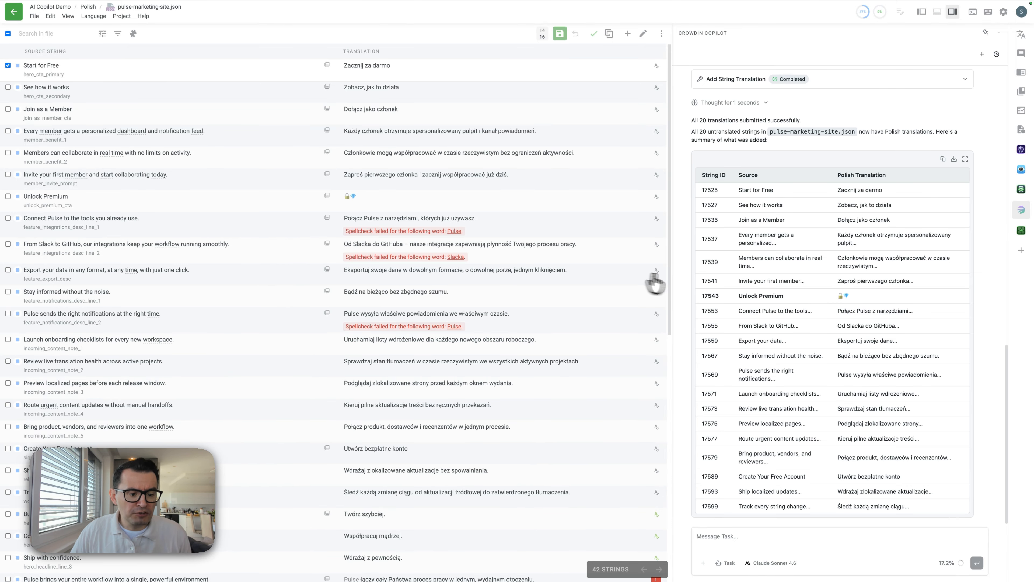
{"action": "scroll", "coordinate": [723, 141], "scroll_direction": "up", "scroll_amount": 4}
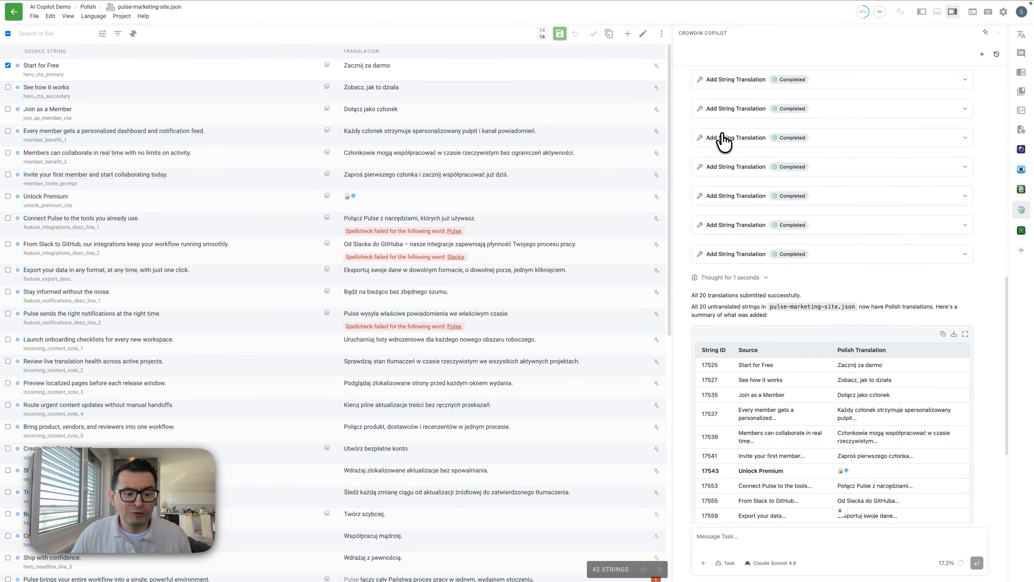
{"action": "scroll", "coordinate": [724, 163], "scroll_direction": "up", "scroll_amount": 3}
{"action": "scroll", "coordinate": [719, 167], "scroll_direction": "down", "scroll_amount": 8}
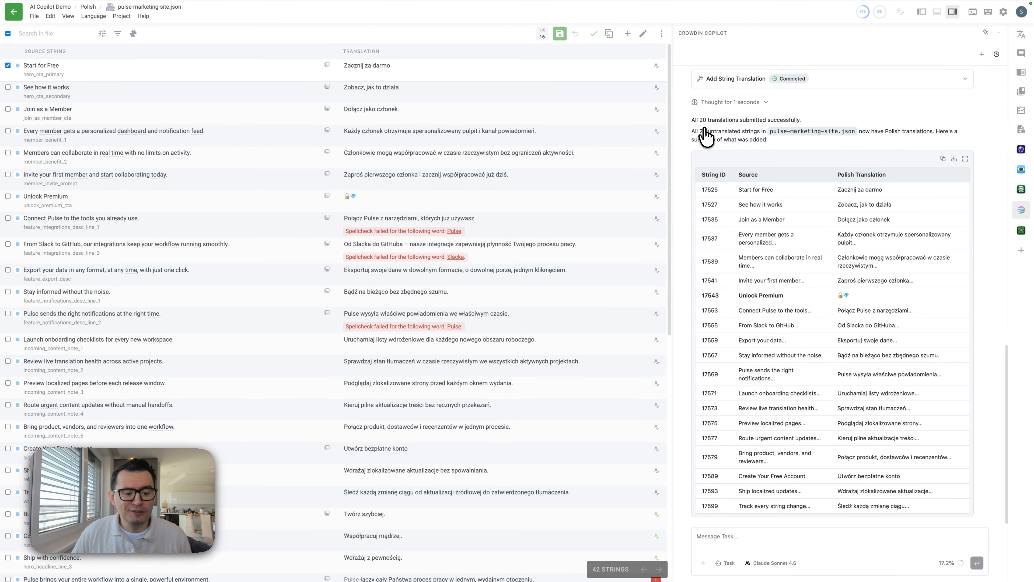